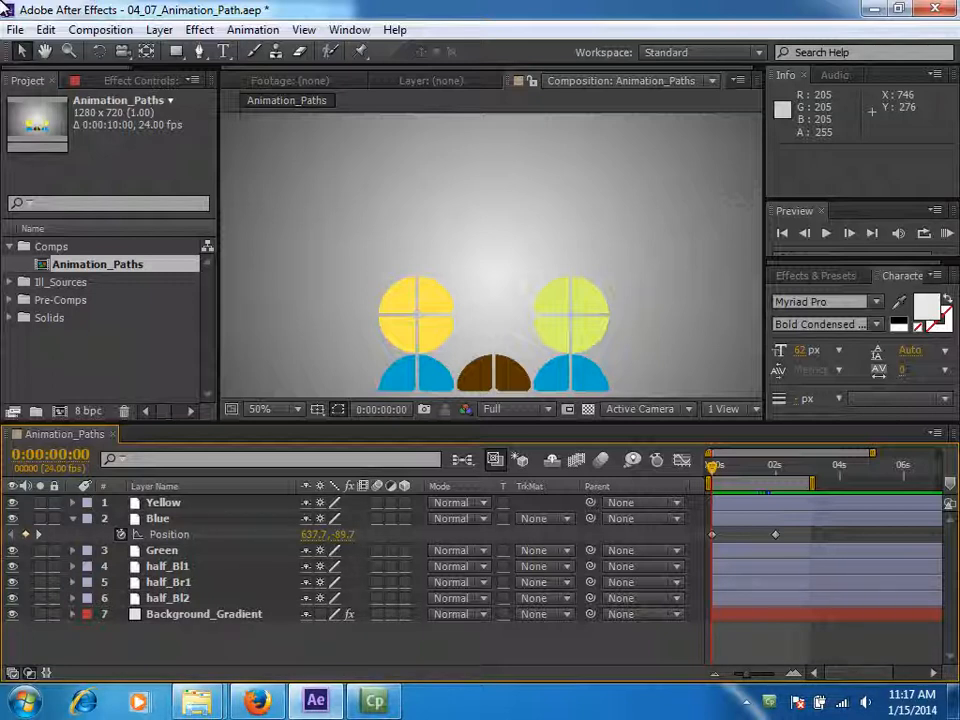
- Add a Position keyframe to the Blue layer at 0:00:01:02 by moving the circle left to about 481.7, 207.6
left_click_drag(716, 468, 746, 477)
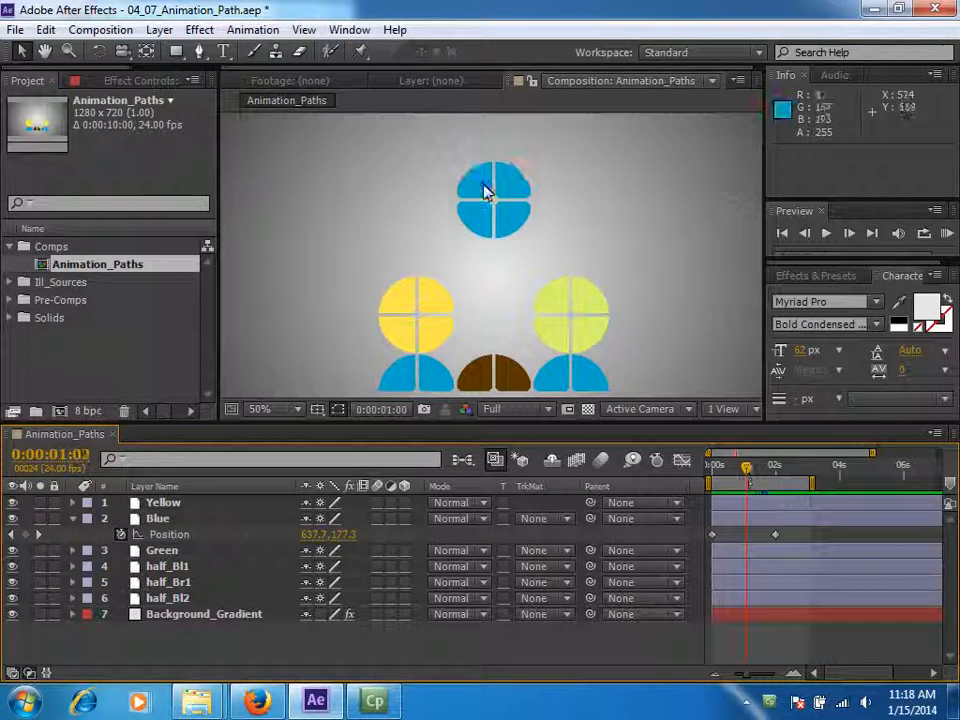
left_click(484, 192)
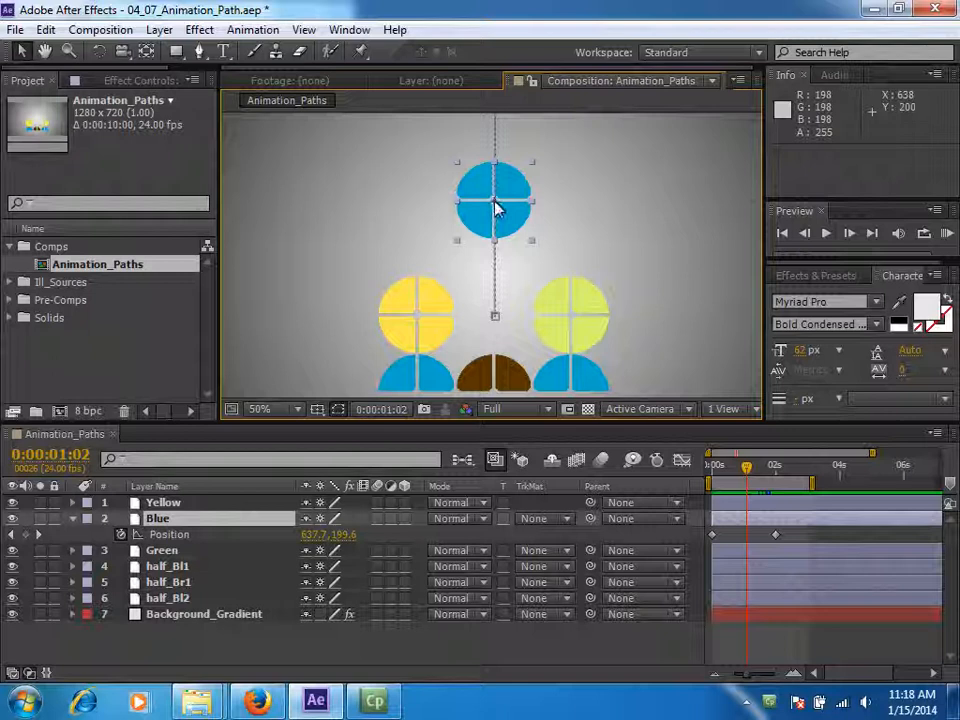
left_click_drag(495, 207, 421, 208)
left_click_drag(553, 210, 559, 270)
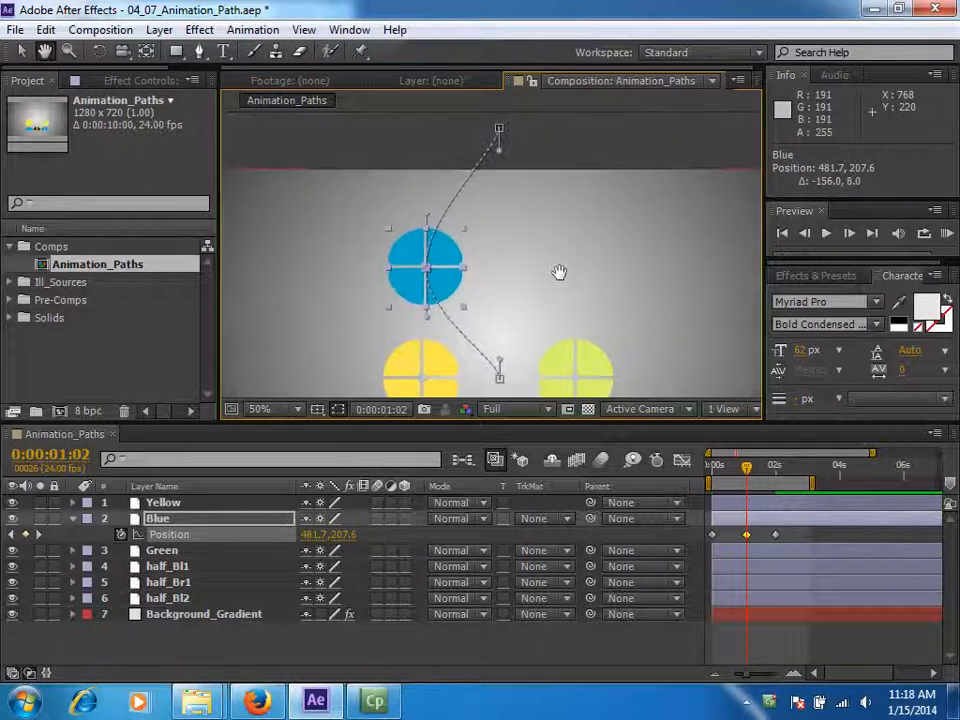
- Curve both ends of Blue's motion path using the Bezier handles of its last and first keyframes, and preview the animation
left_click_drag(500, 360, 541, 285)
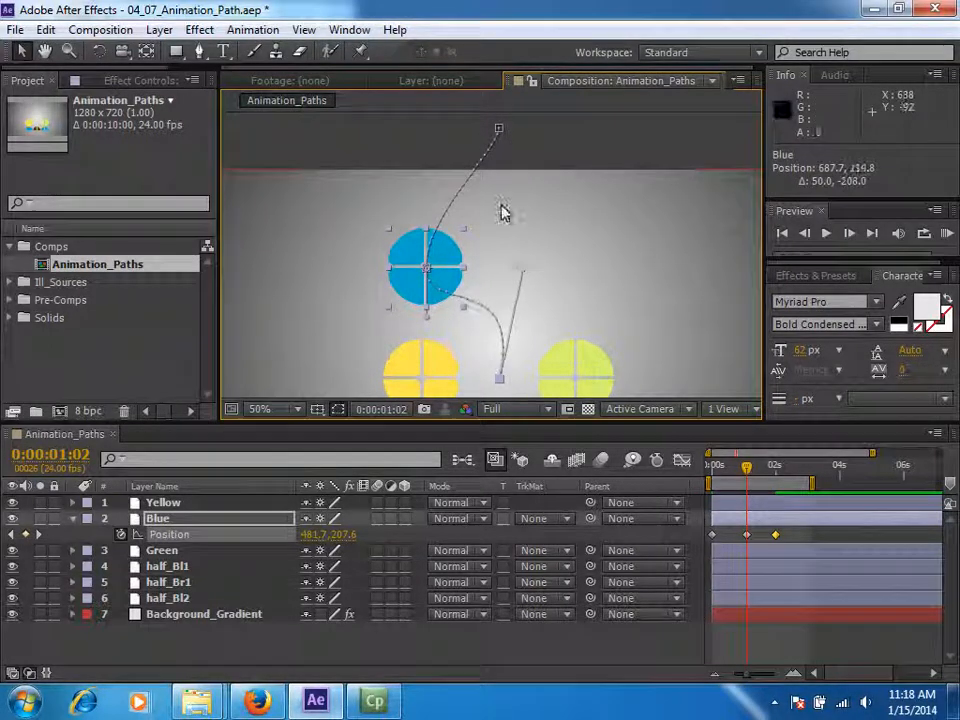
left_click(499, 130)
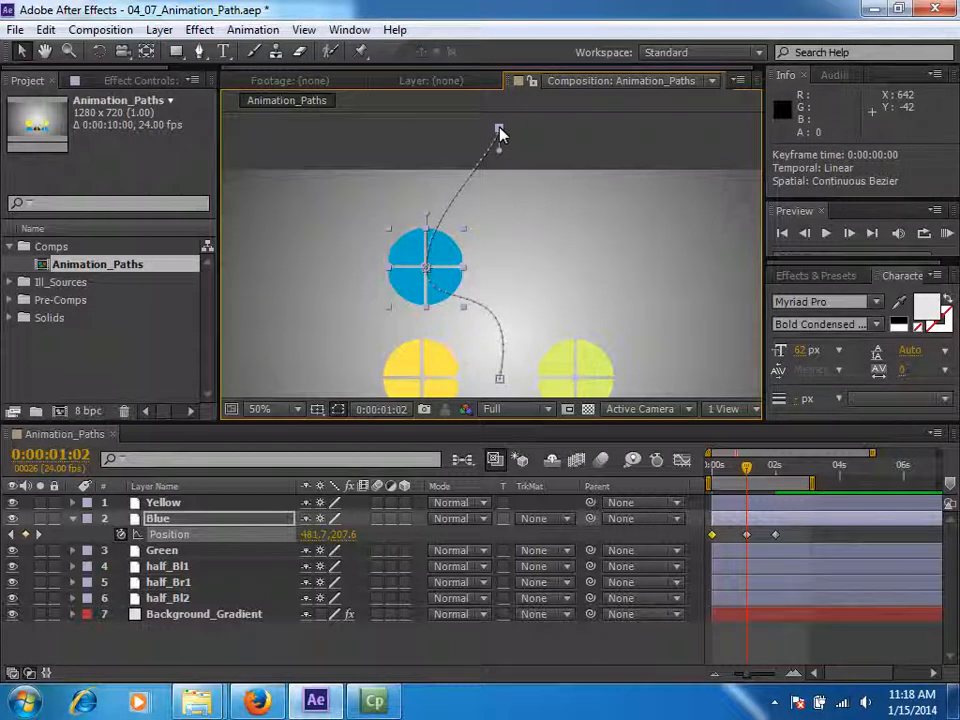
left_click_drag(504, 152, 510, 248)
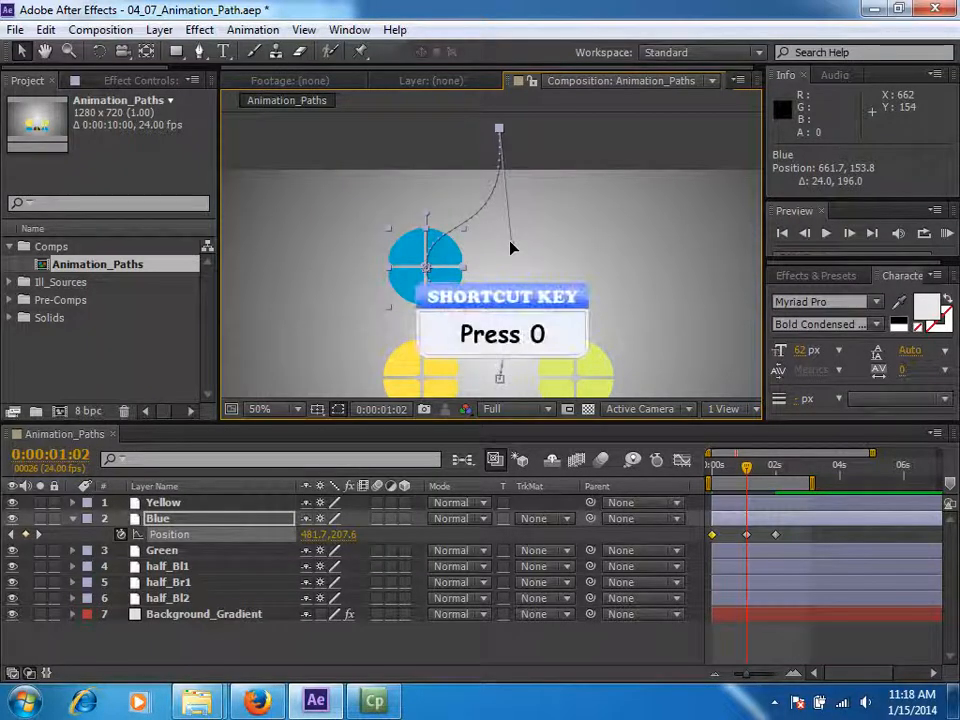
key("KP_0")
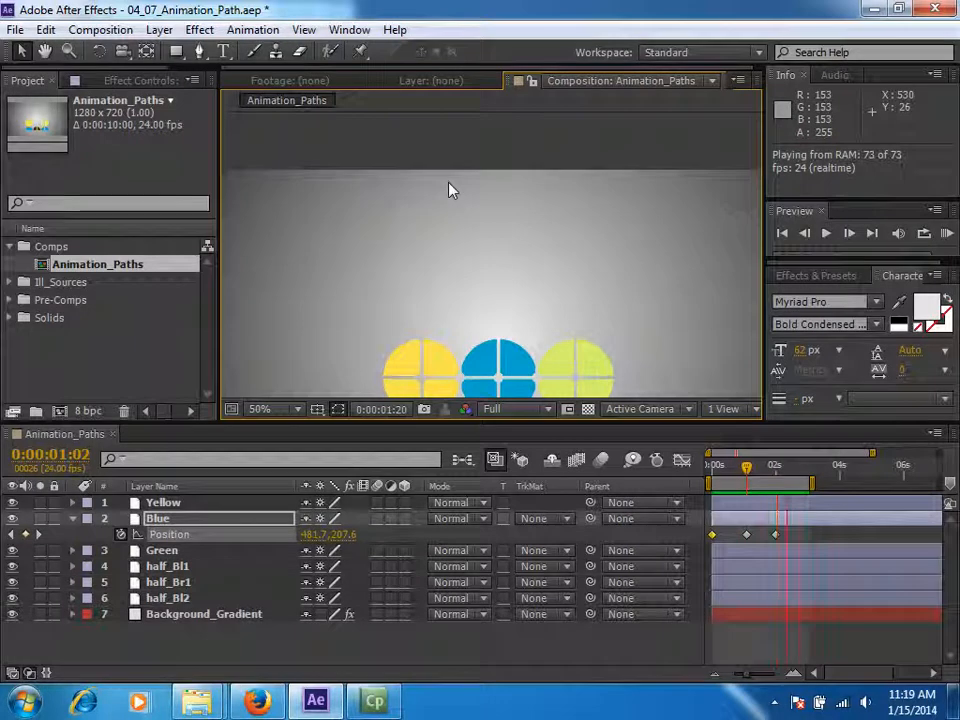
key("space")
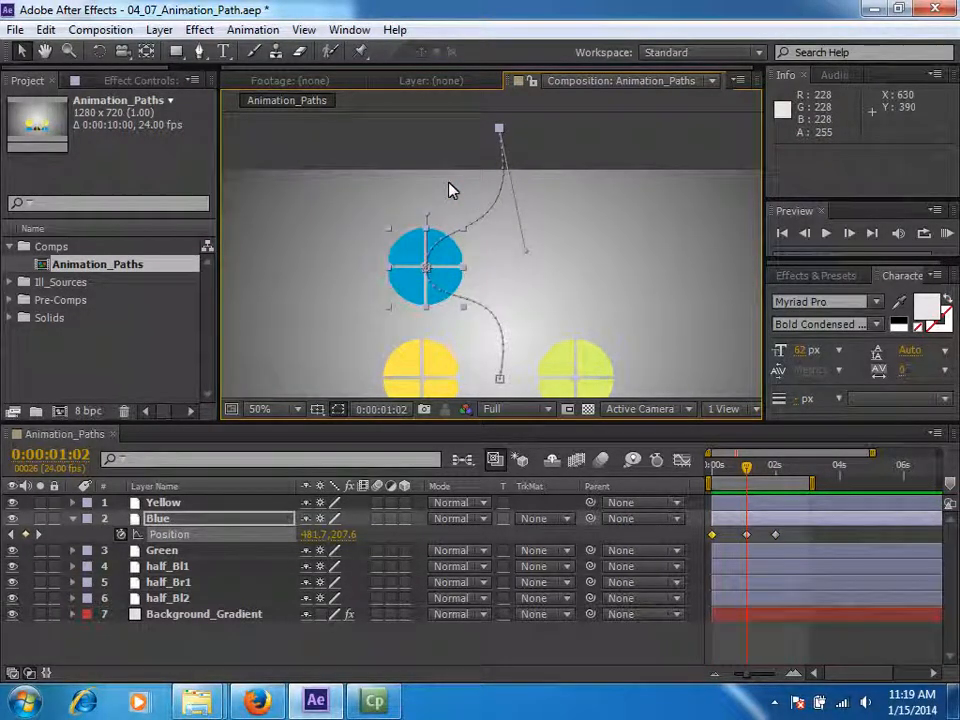
- Delete Blue's middle Position keyframe and preview an S-shaped motion path reshaped with the two remaining keyframes' handles
left_click(749, 536)
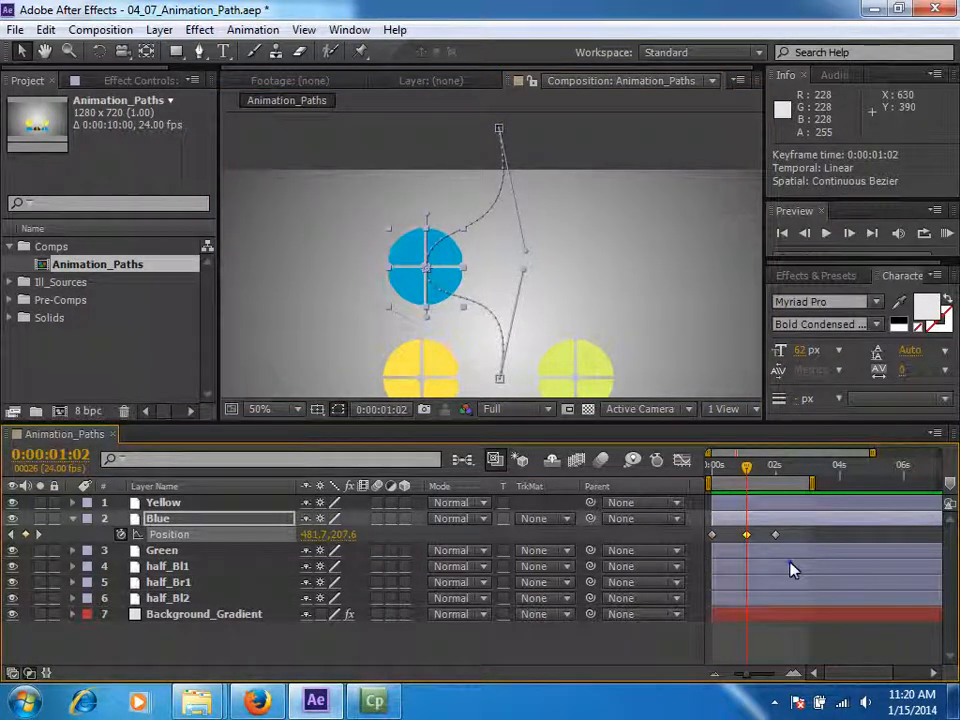
key("Delete")
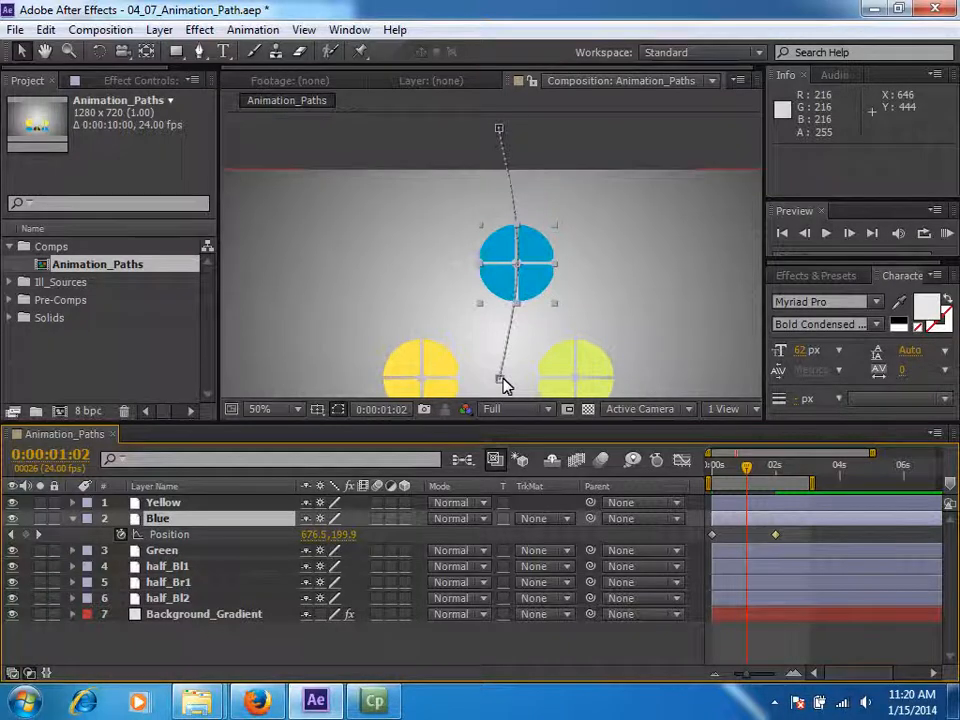
left_click(500, 380)
left_click_drag(529, 277, 318, 247)
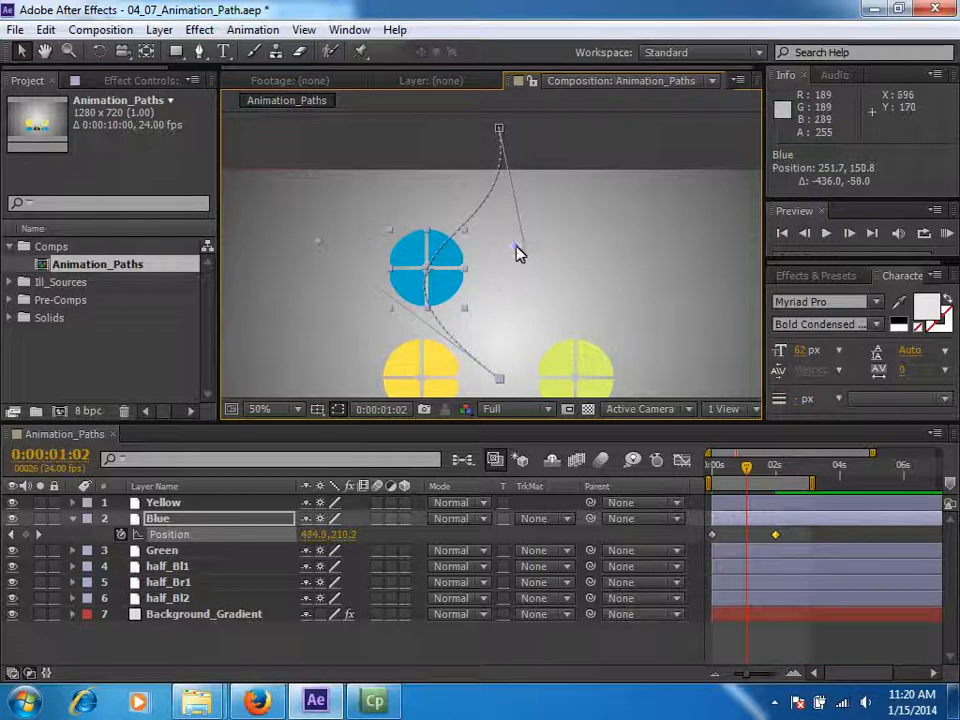
left_click_drag(525, 250, 576, 313)
key("KP_0")
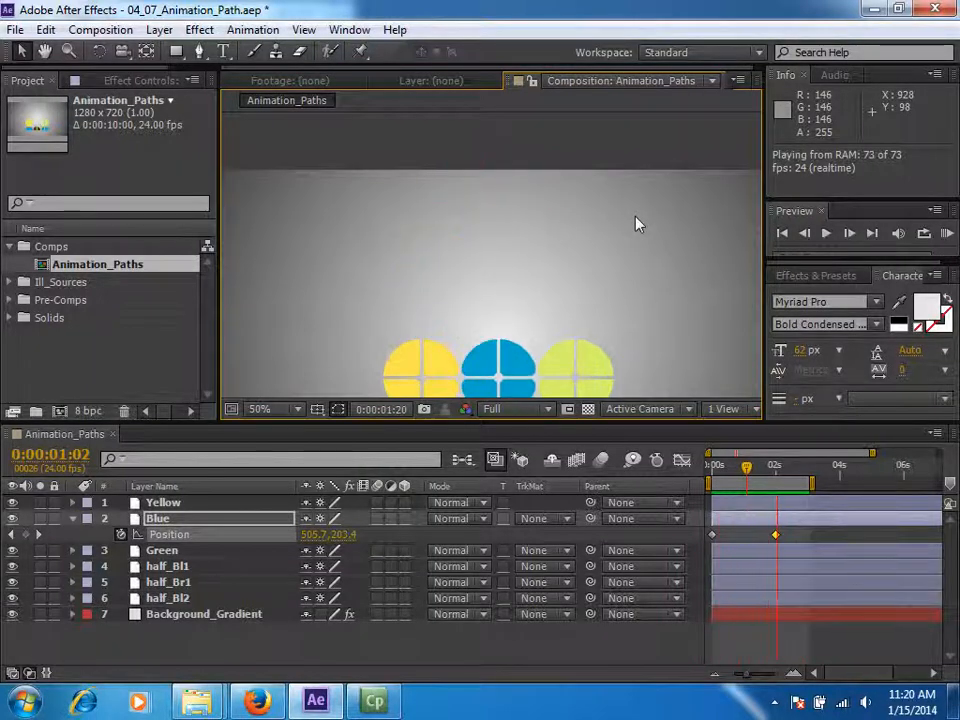
key("space")
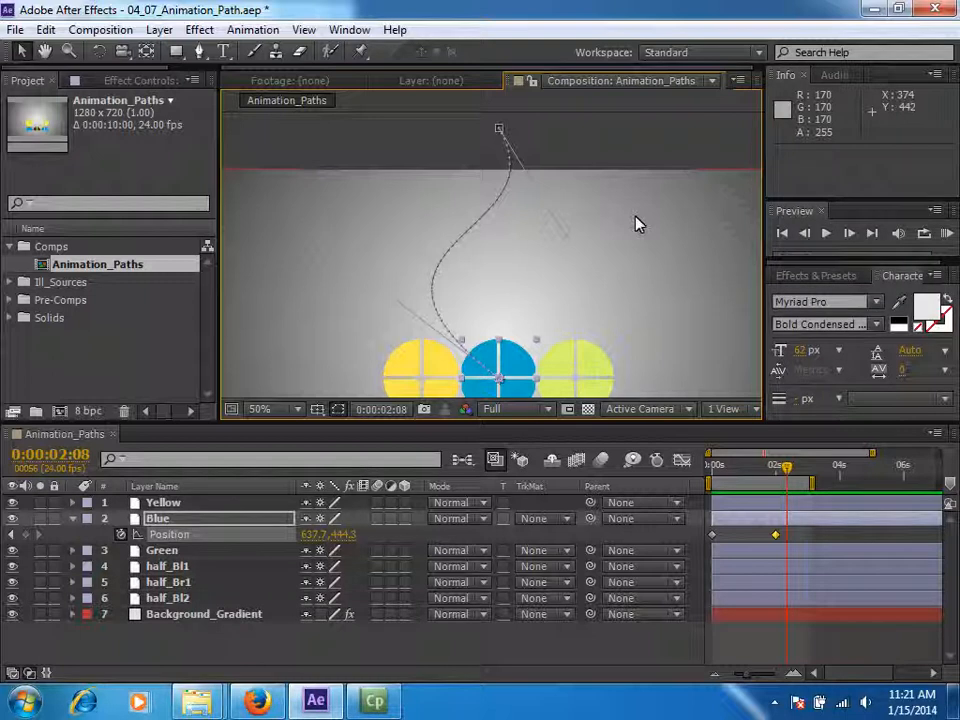
- Reveal Mask 1 on the Background_Gradient layer and copy its circular Mask Path
left_click(190, 615)
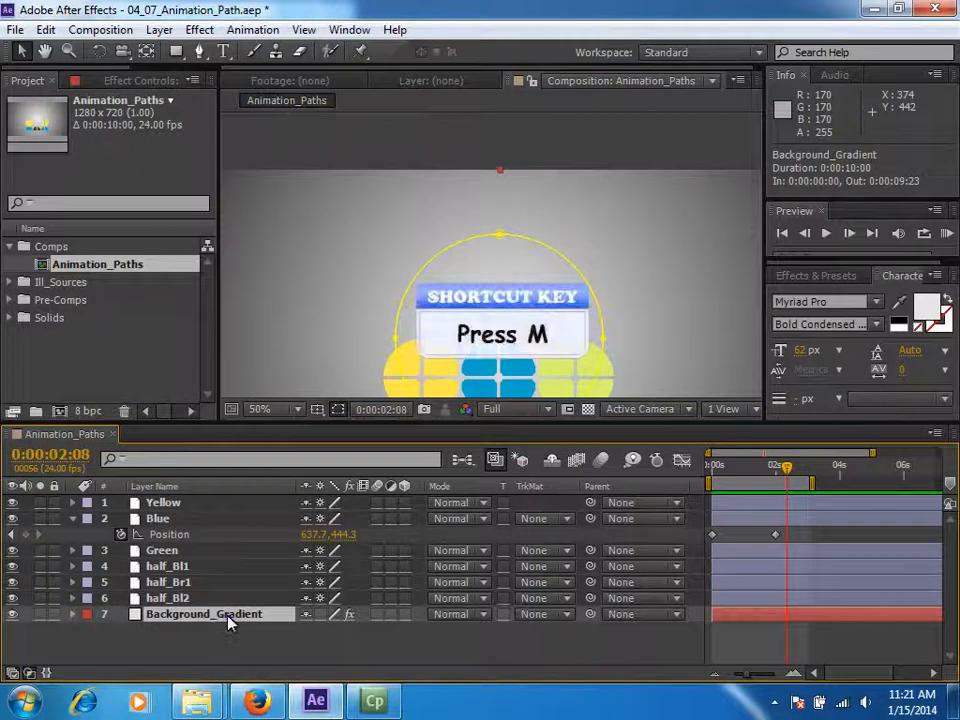
key("m")
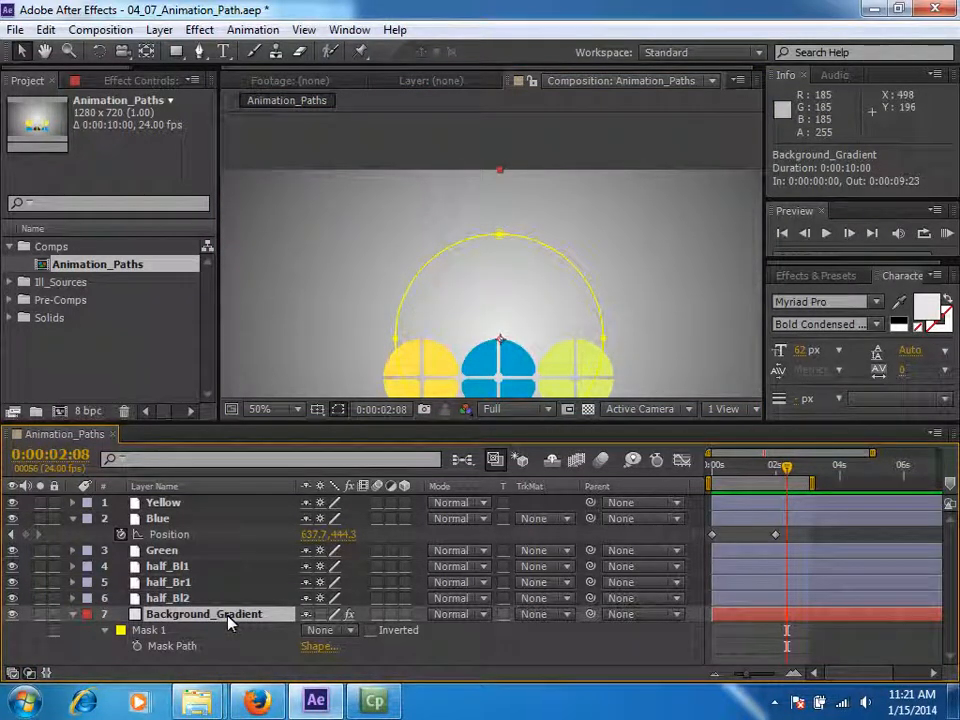
left_click(538, 250)
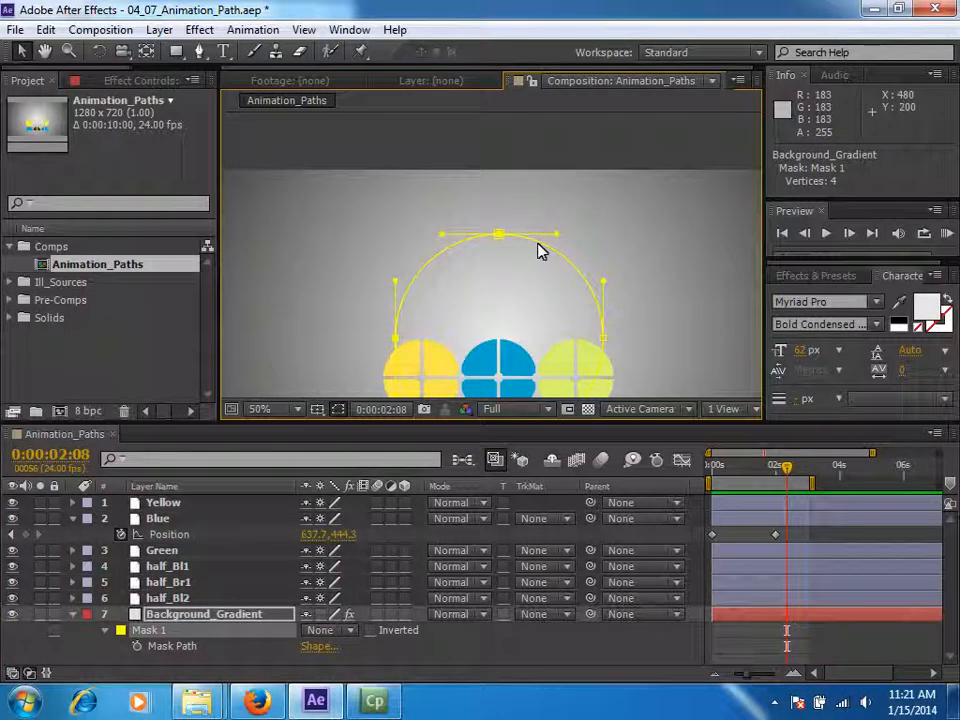
left_click(172, 655)
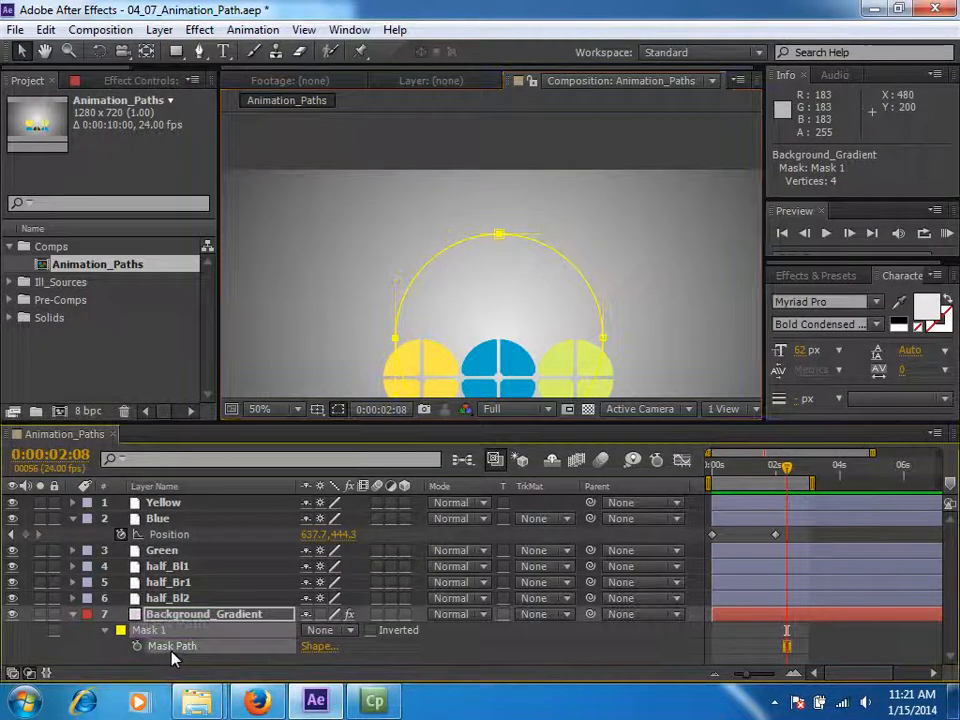
left_click(45, 29)
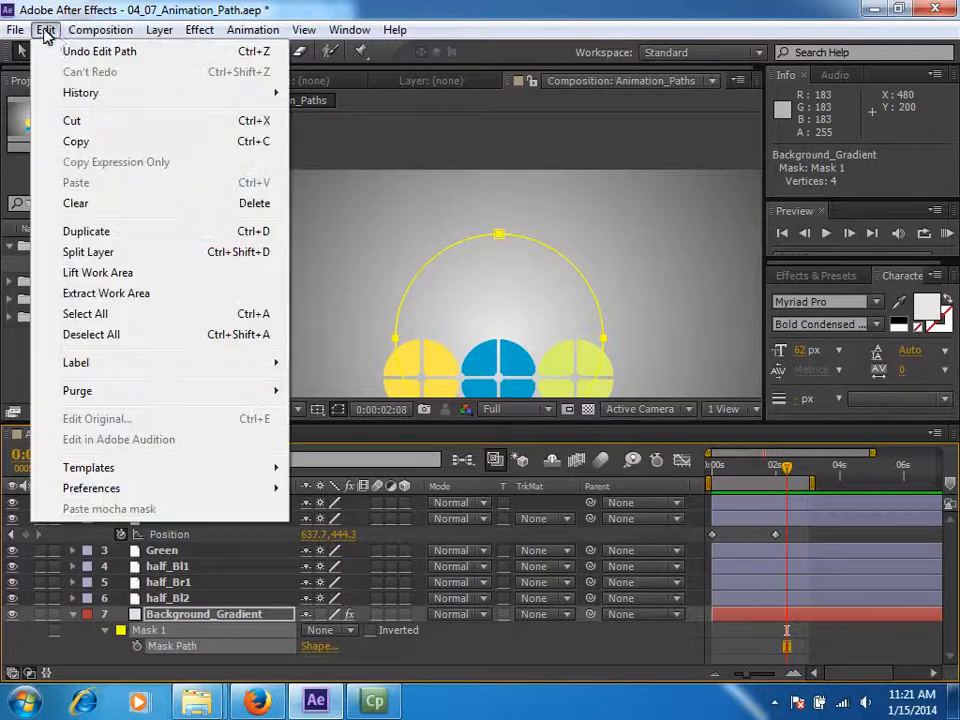
left_click(76, 143)
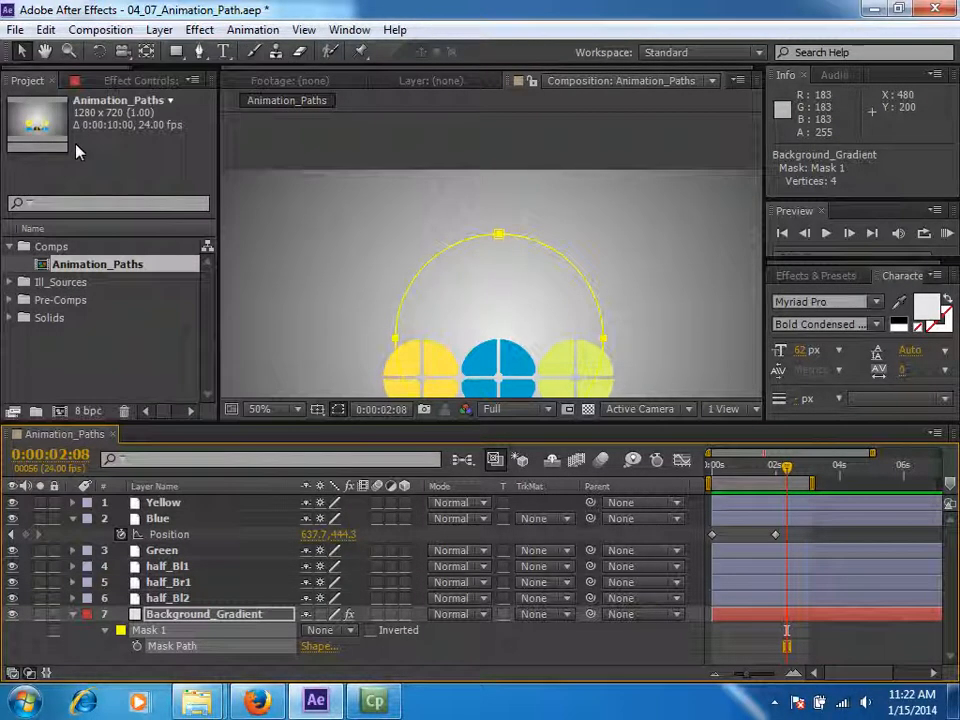
- Replace all of Blue's Position keyframes with the copied mask path starting at 0:00:00:00, and preview the circular motion
left_click(154, 523)
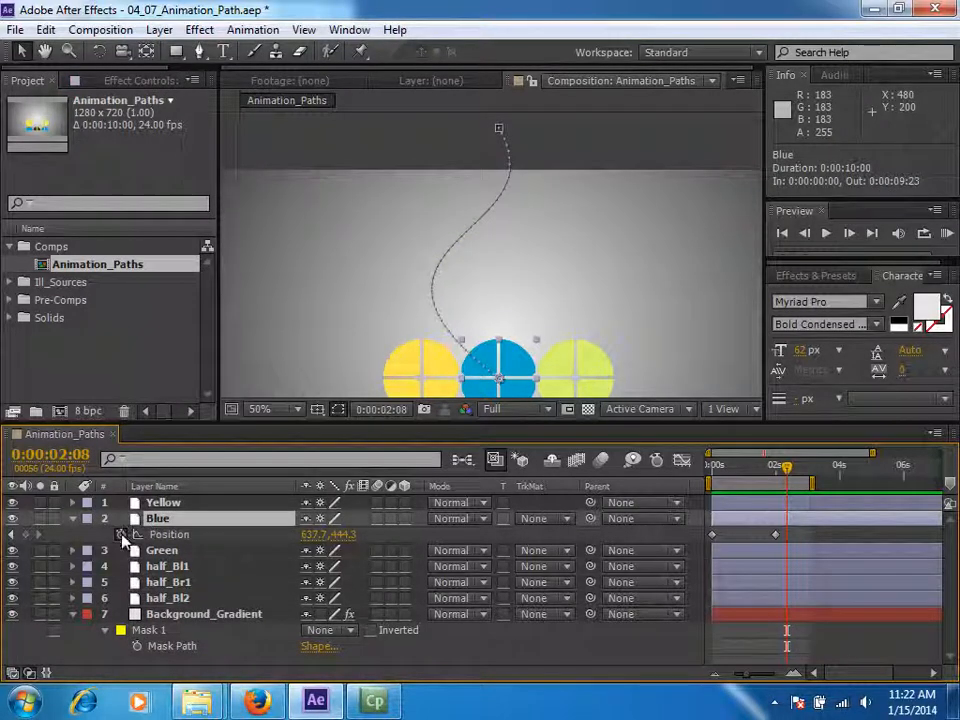
left_click(121, 534)
left_click_drag(787, 468, 661, 468)
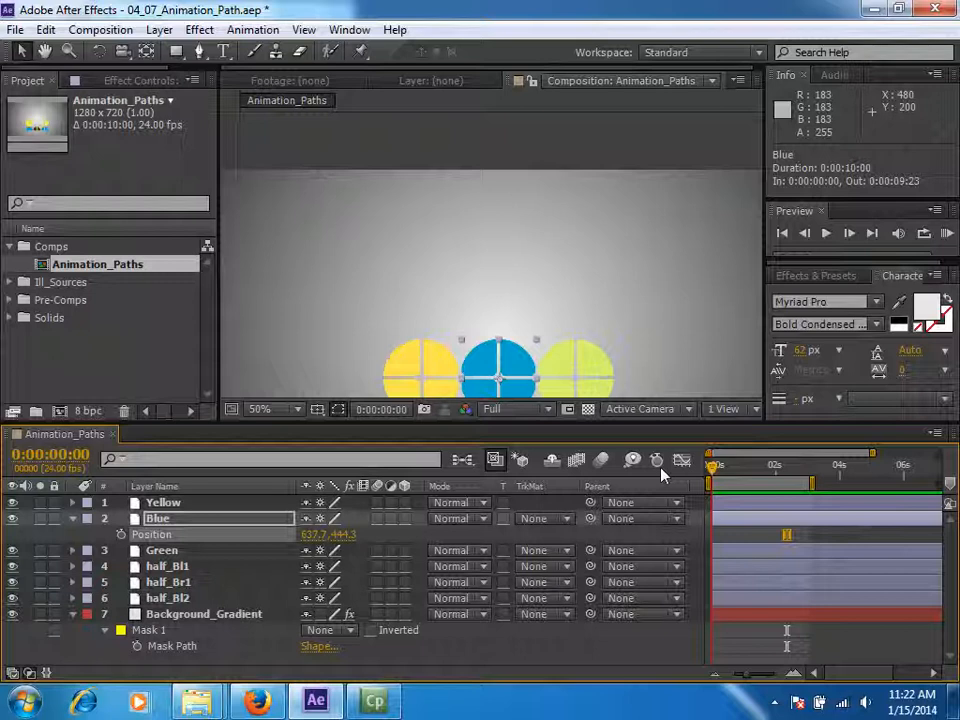
key("ctrl+v")
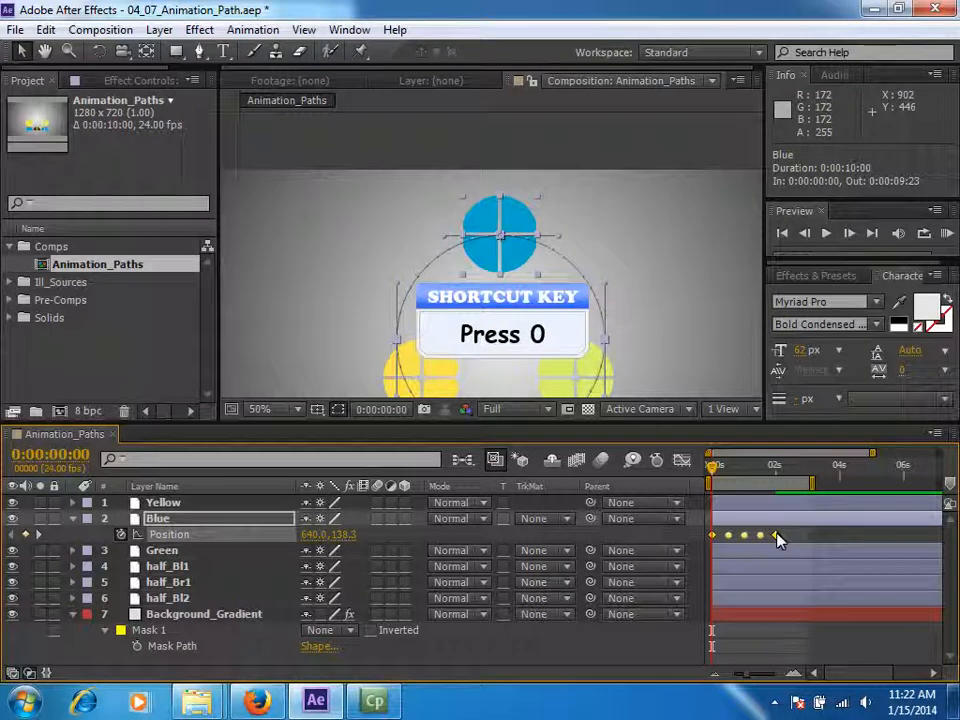
key("KP_0")
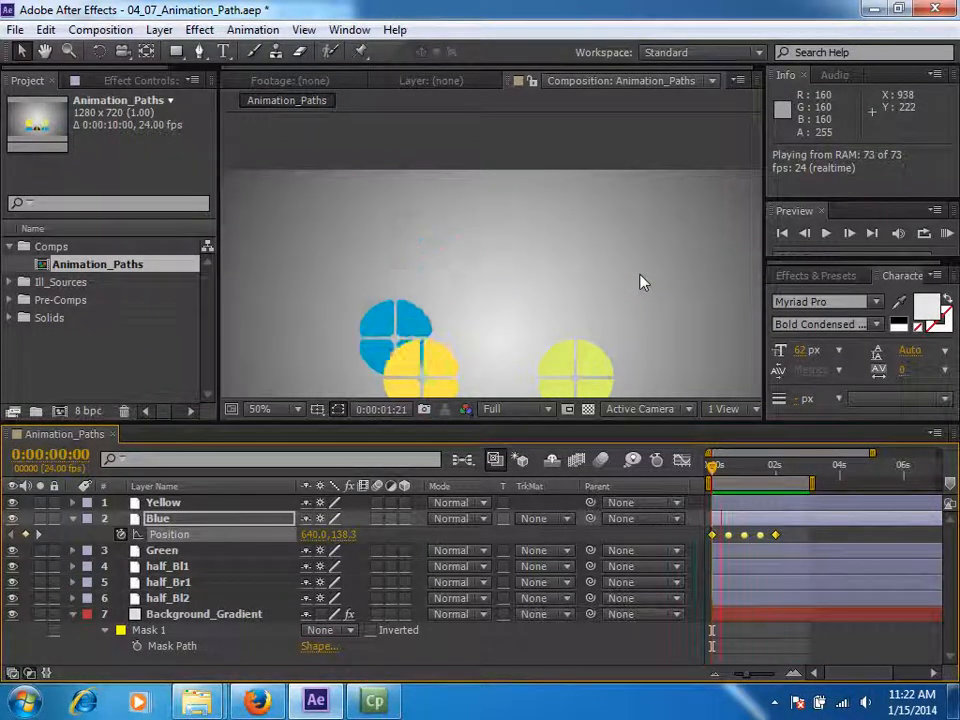
left_click(641, 283)
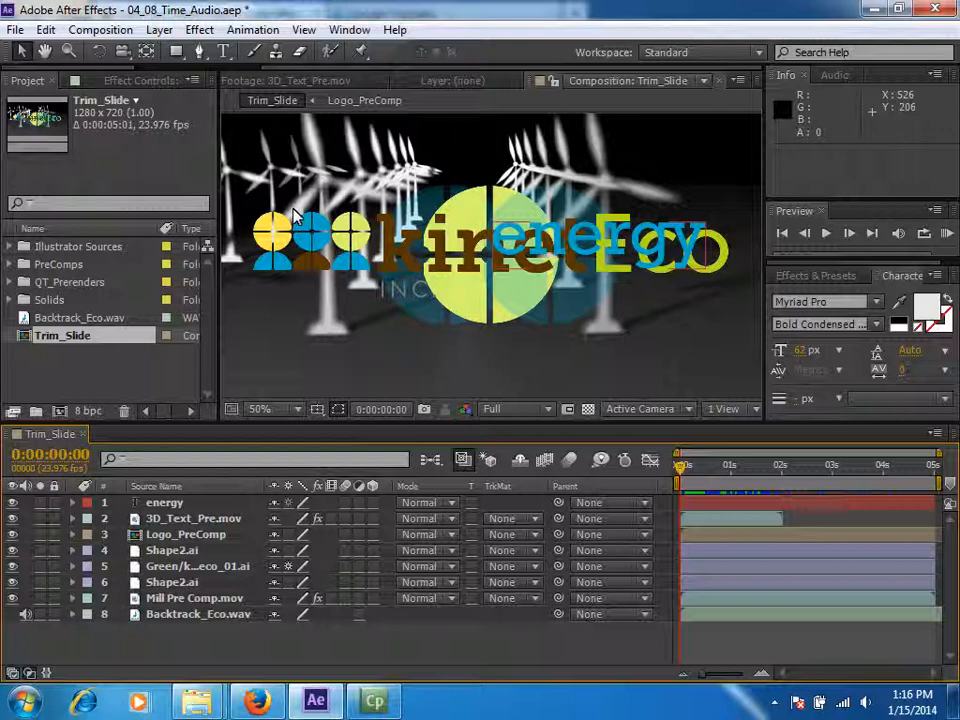
- Hide layers 1 to 6 of the Trim_Slide composition and preview the audio with the Backtrack_Eco.wav layer selected
left_click_drag(13, 505, 13, 590)
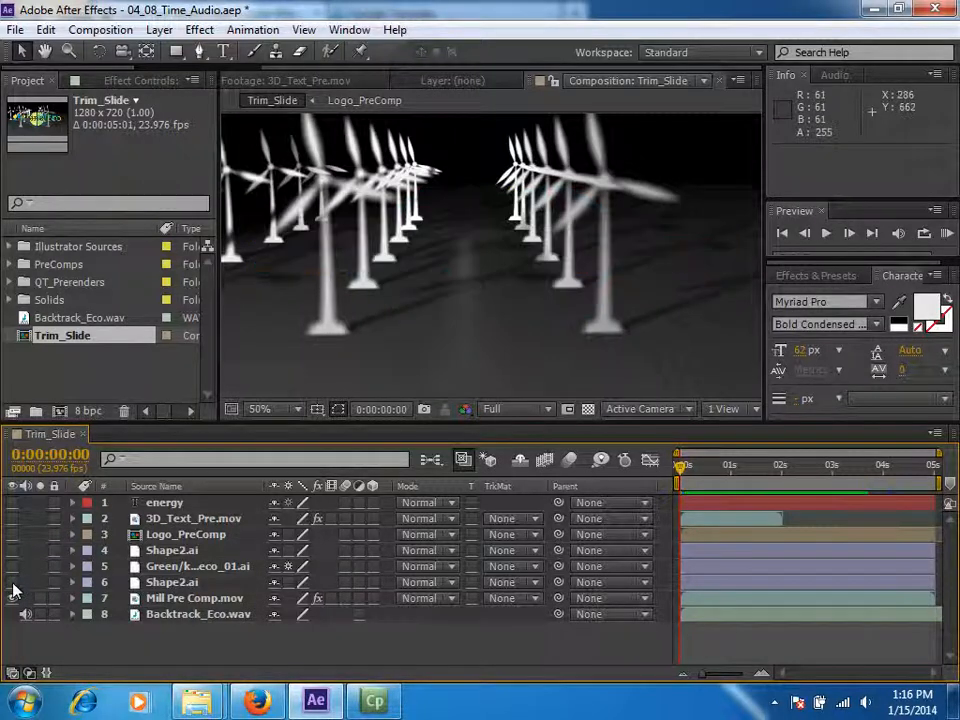
left_click(173, 616)
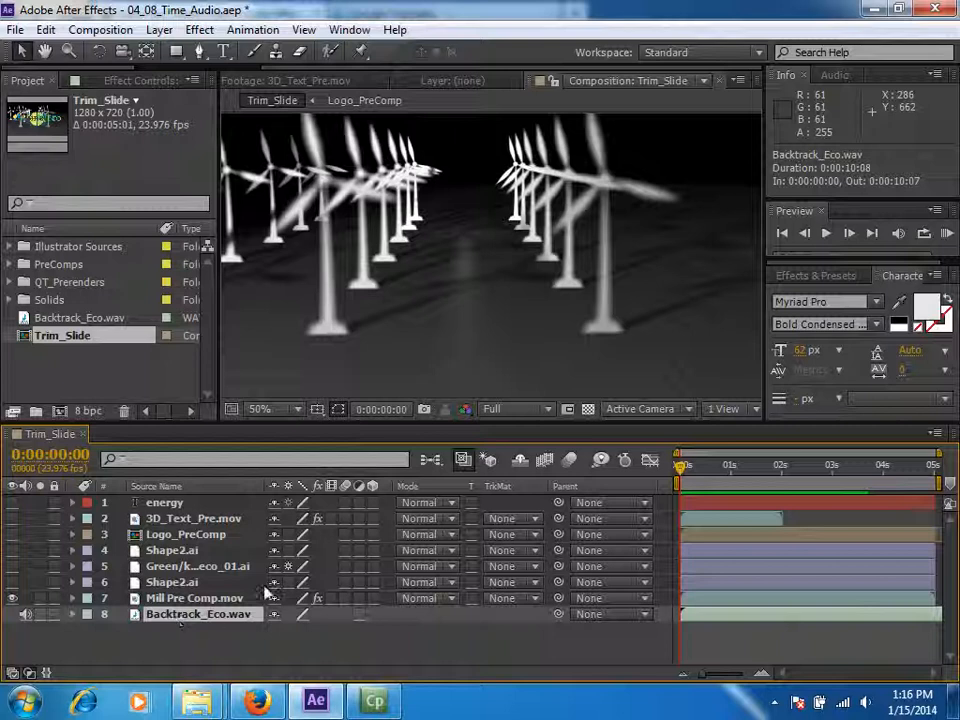
key("period")
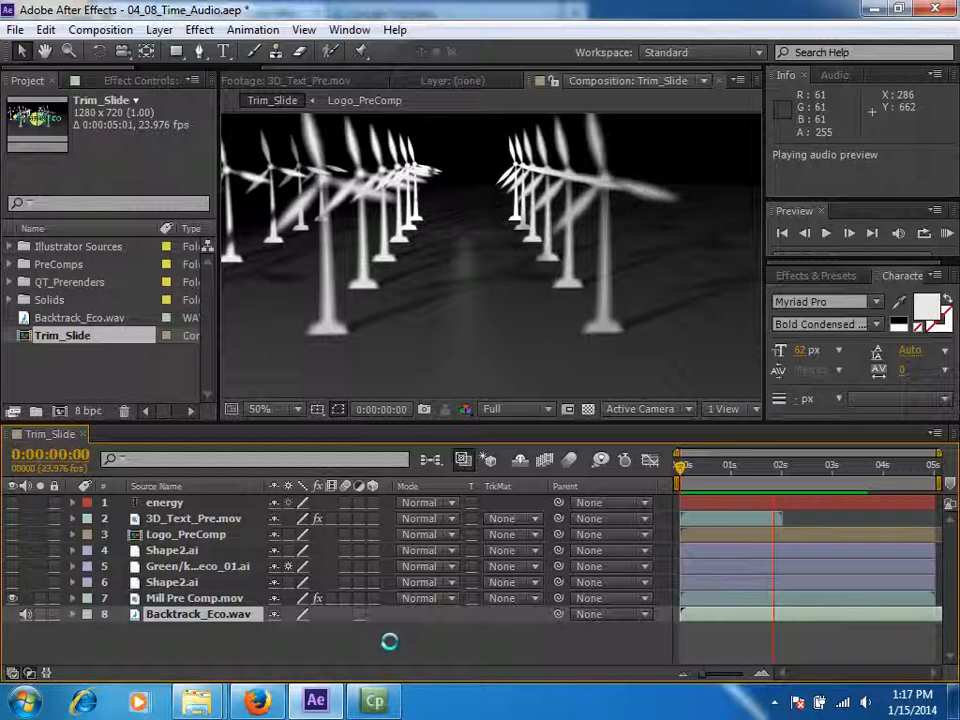
key("space")
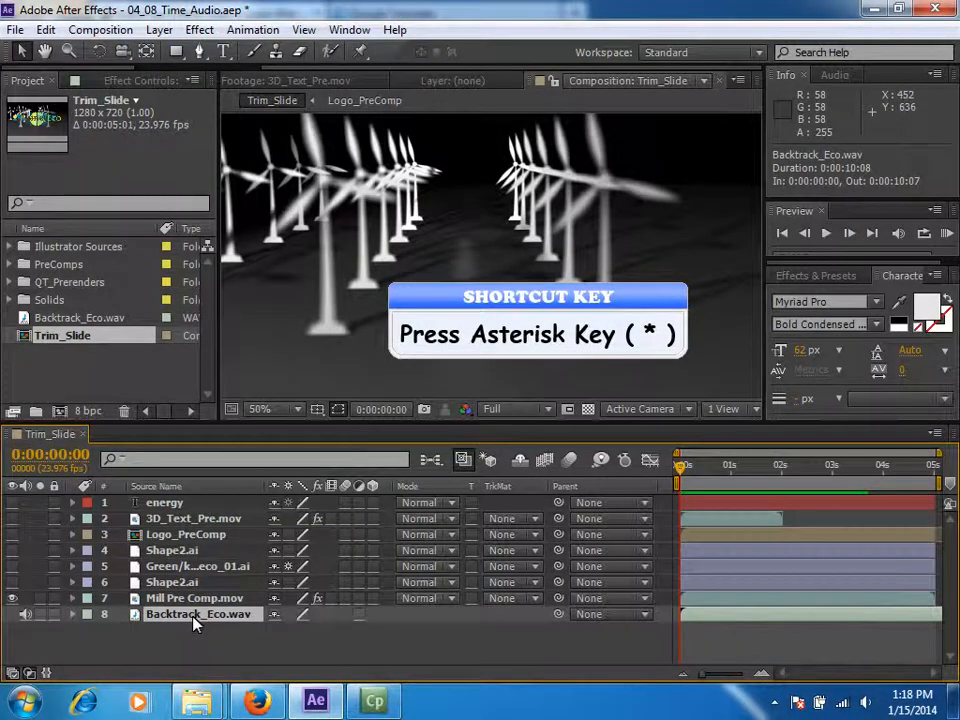
- Play an audio-only preview and add six layer markers to Backtrack_Eco.wav in time with the music
key("KP_Decimal")
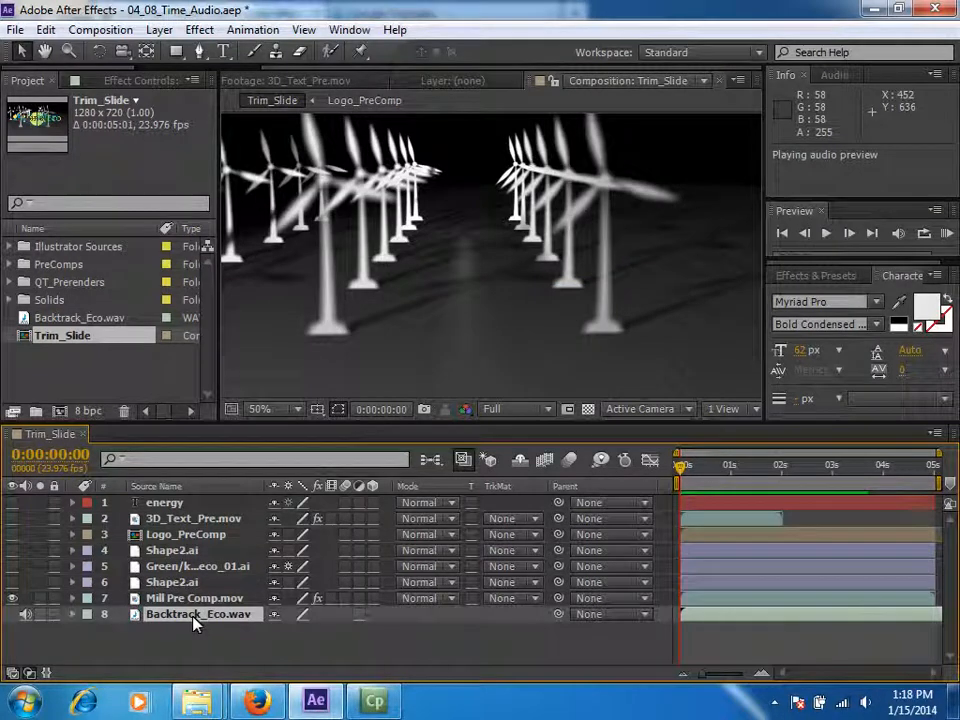
key("KP_Multiply")
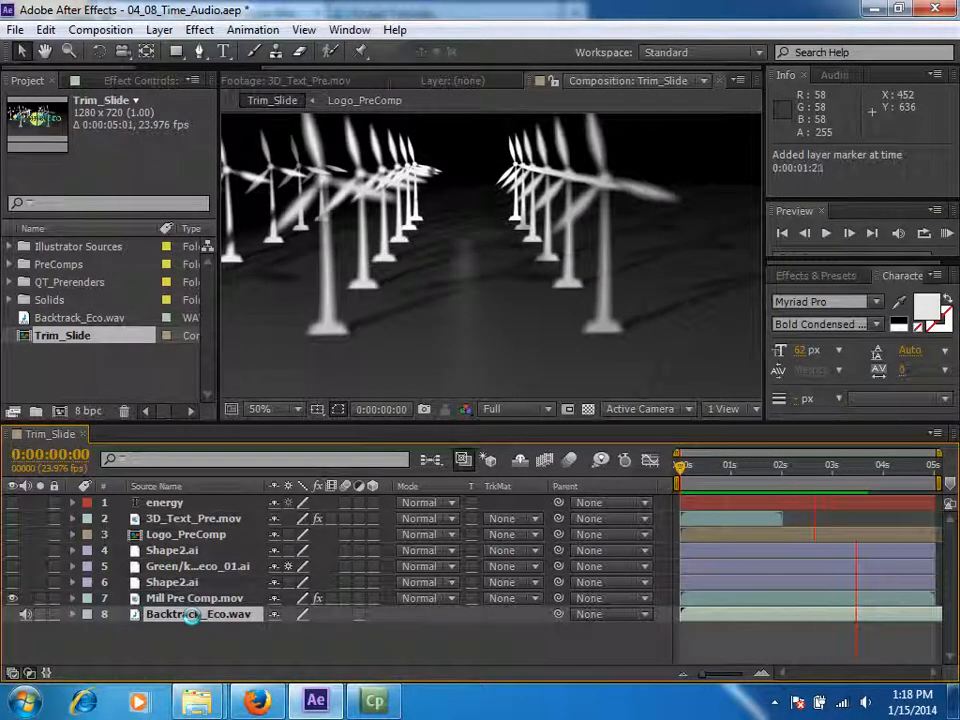
key("KP_Multiply")
key("KP_Multiply")
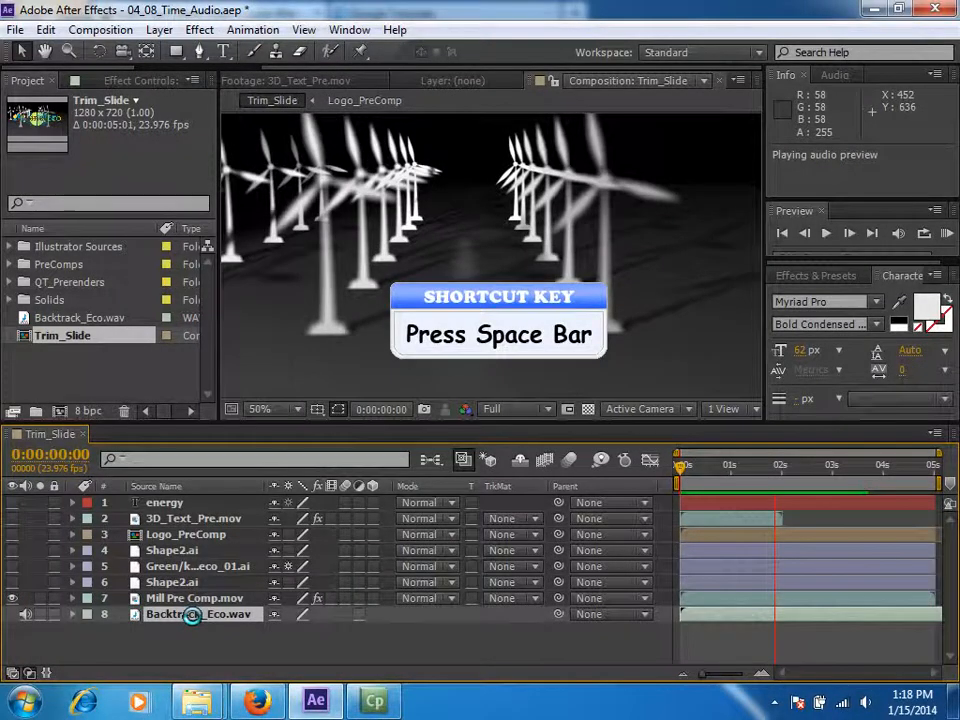
key("space")
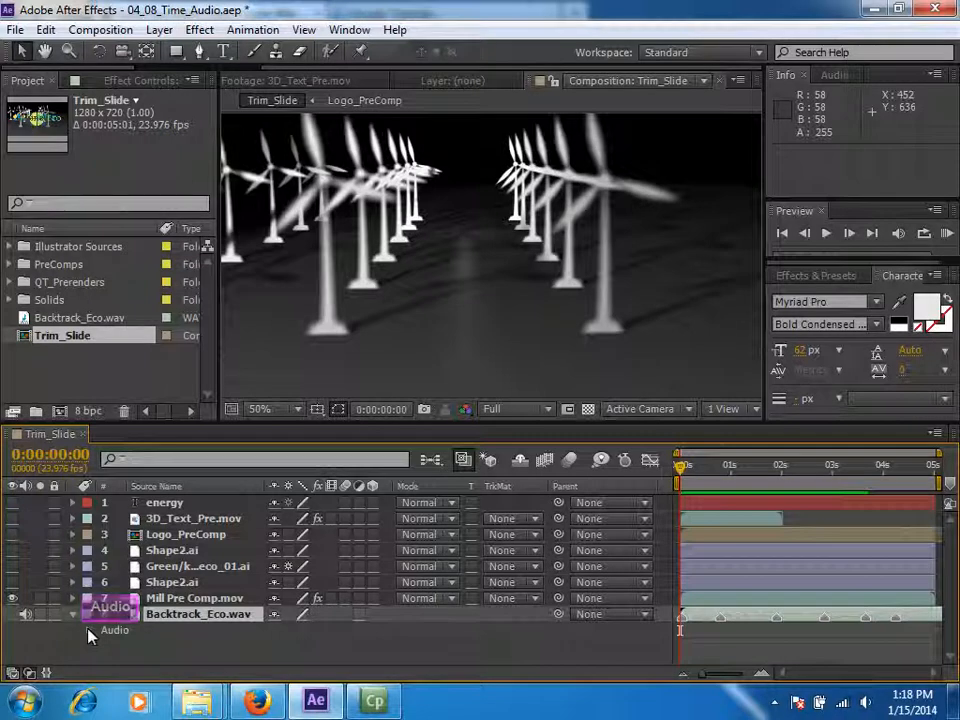
- Show the audio Waveform of Backtrack_Eco.wav and move the current time to 0:00:02:02 to compare it with the markers
left_click(89, 631)
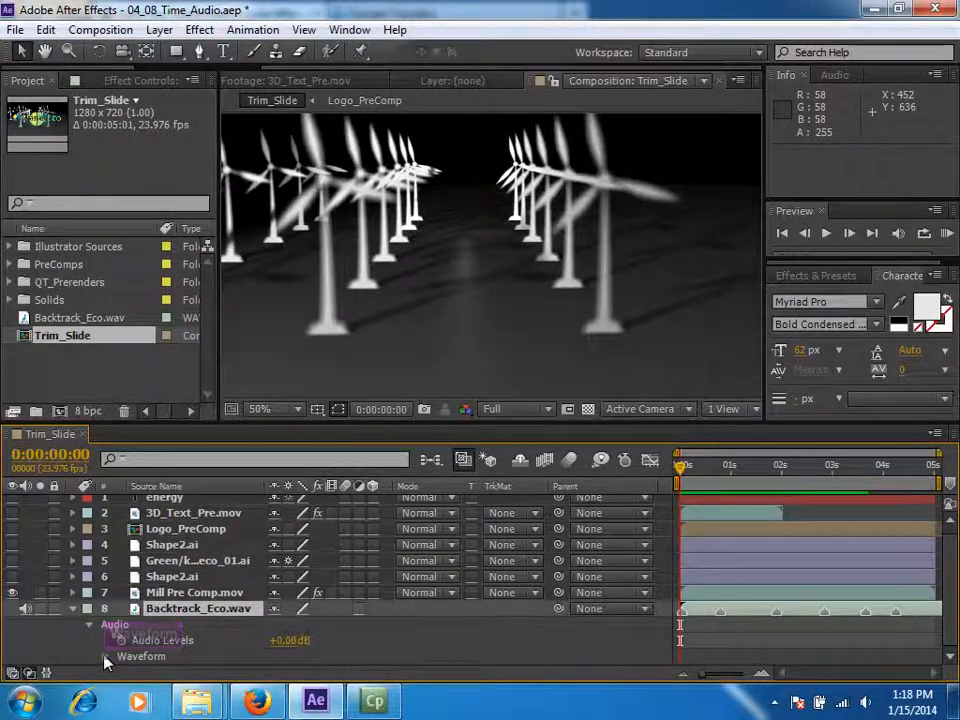
left_click(105, 656)
left_click_drag(679, 476, 787, 485)
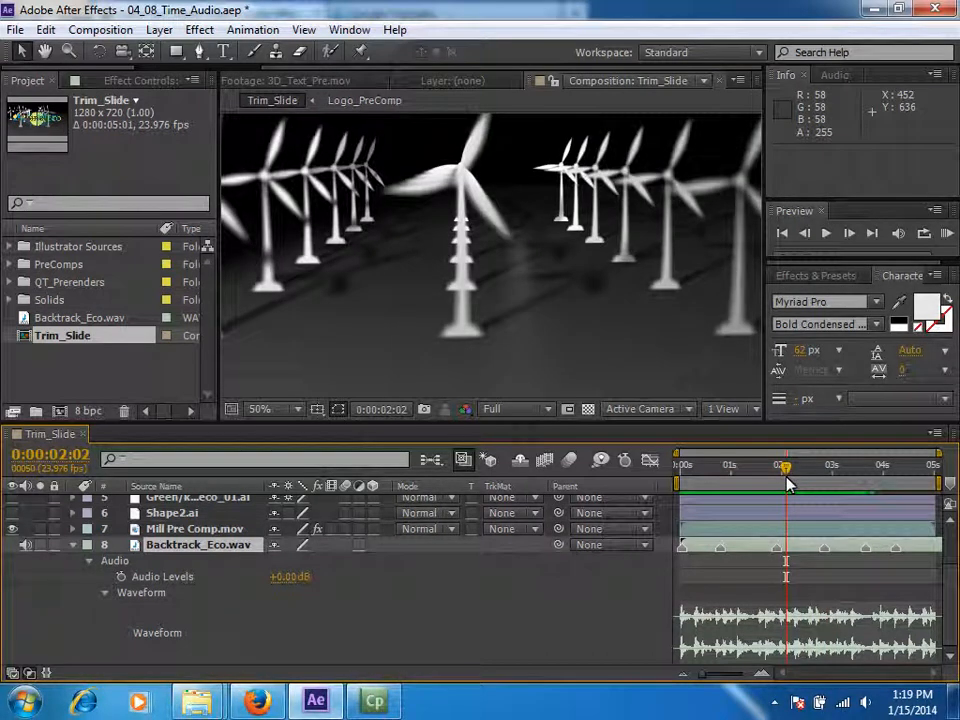
left_click(770, 618)
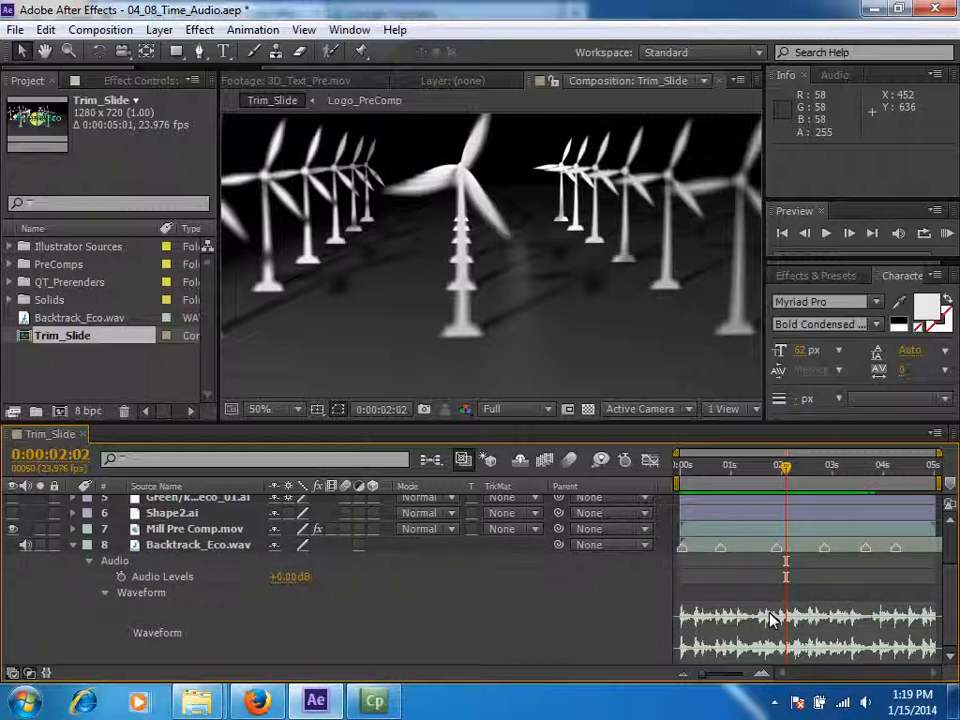
- Add the comment "first" to the Backtrack_Eco.wav layer marker at 0:00:00:19
double_click(720, 549)
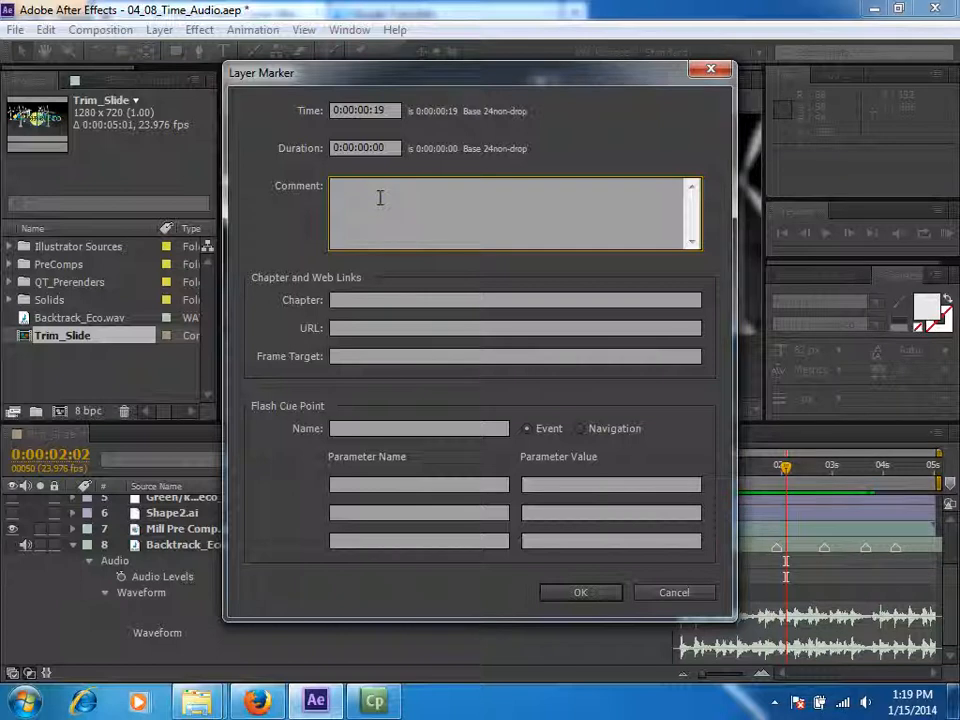
type("first")
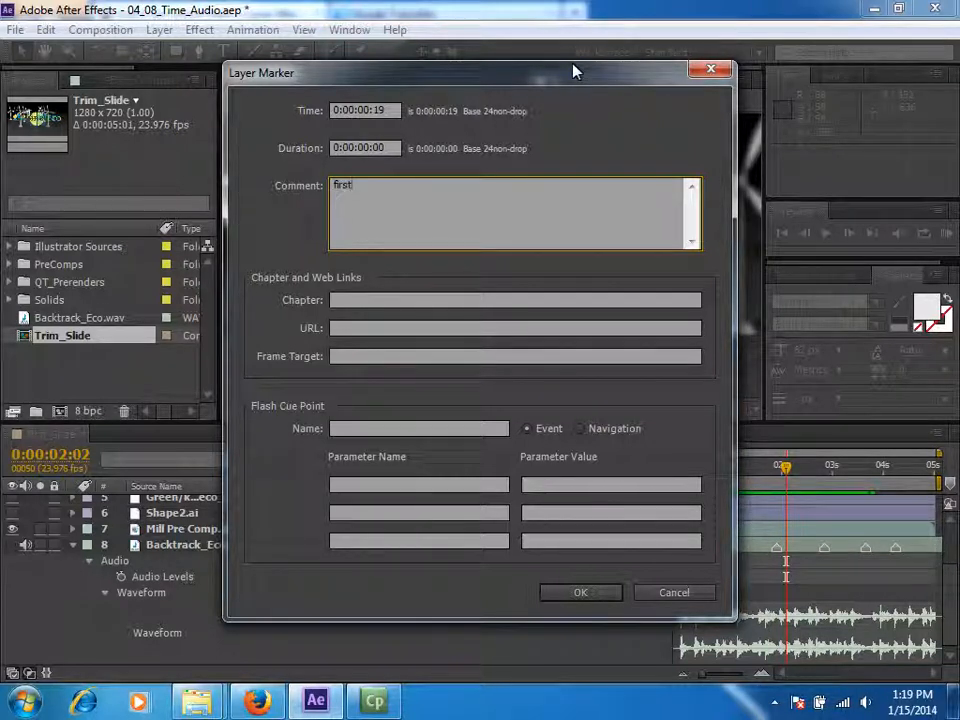
left_click(580, 593)
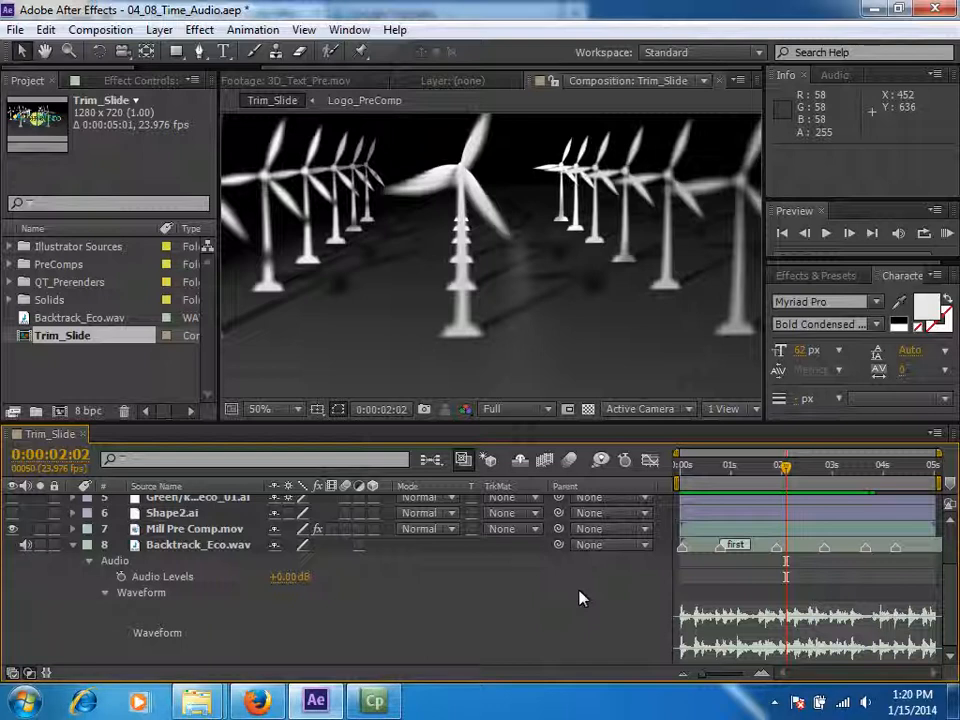
left_click(746, 557)
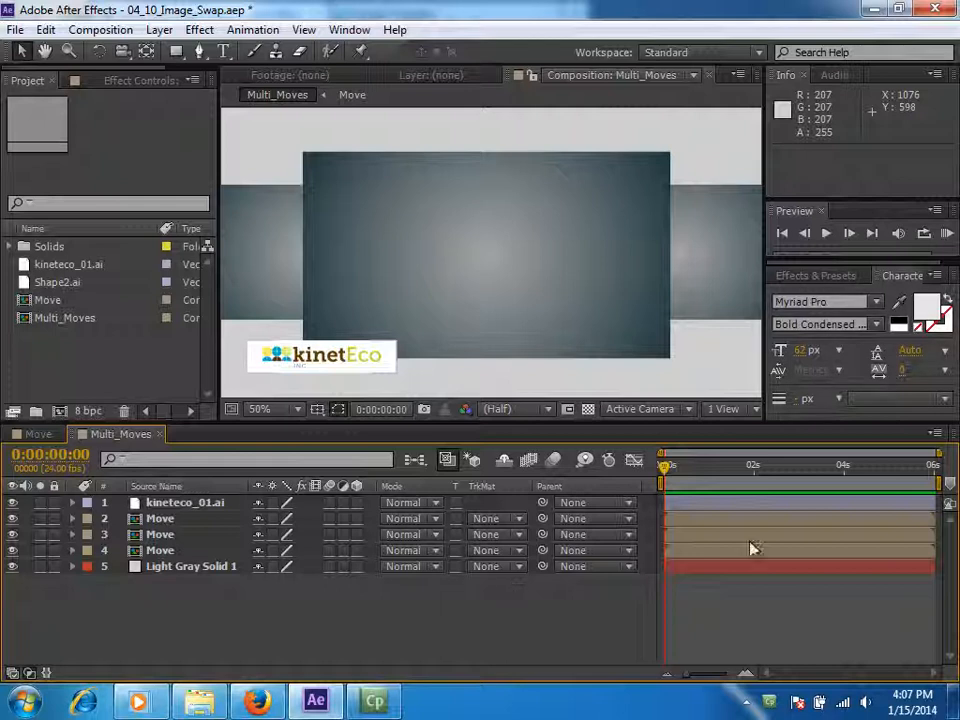
- Play a RAM preview of the Multi_Moves composition and stop it partway through the animation
left_click(946, 234)
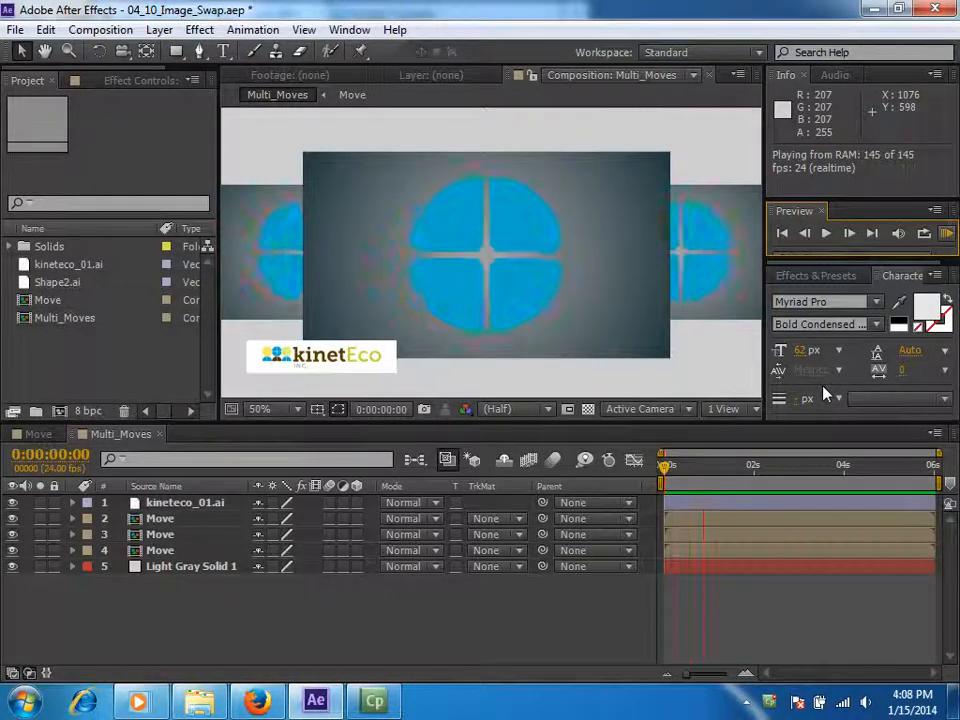
key("space")
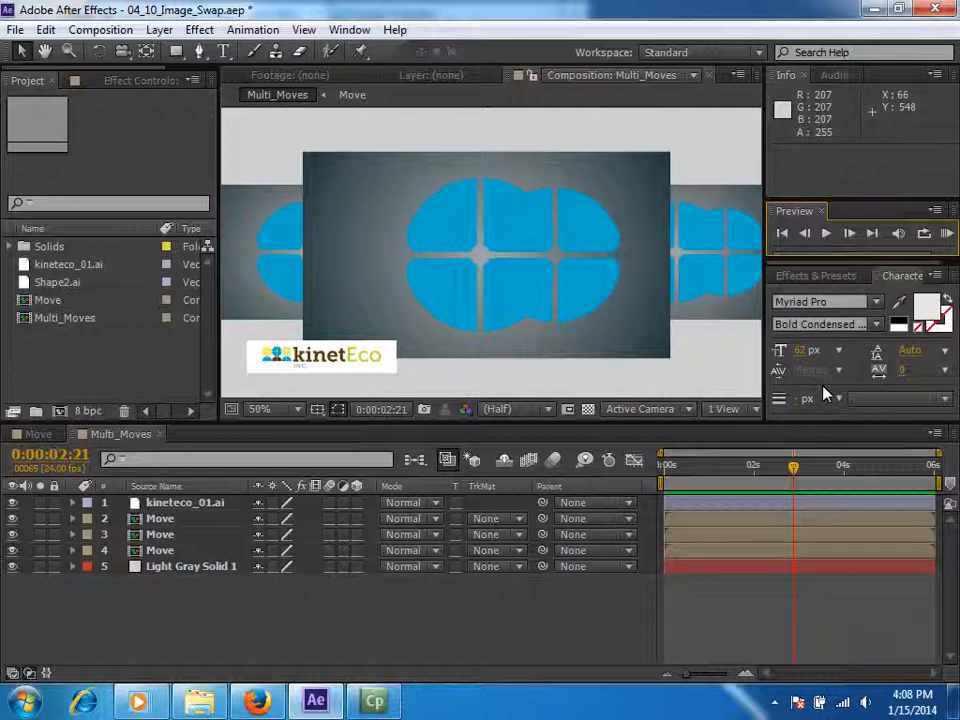
- Duplicate the Multi_Moves composition in the project and open the duplicate
left_click(47, 320)
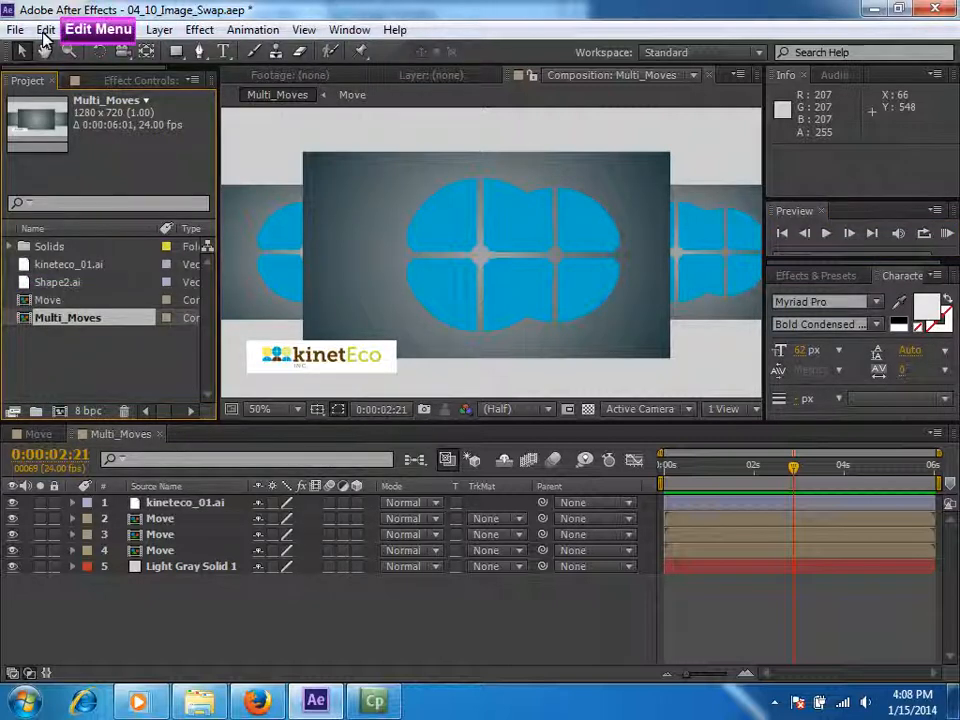
left_click(45, 31)
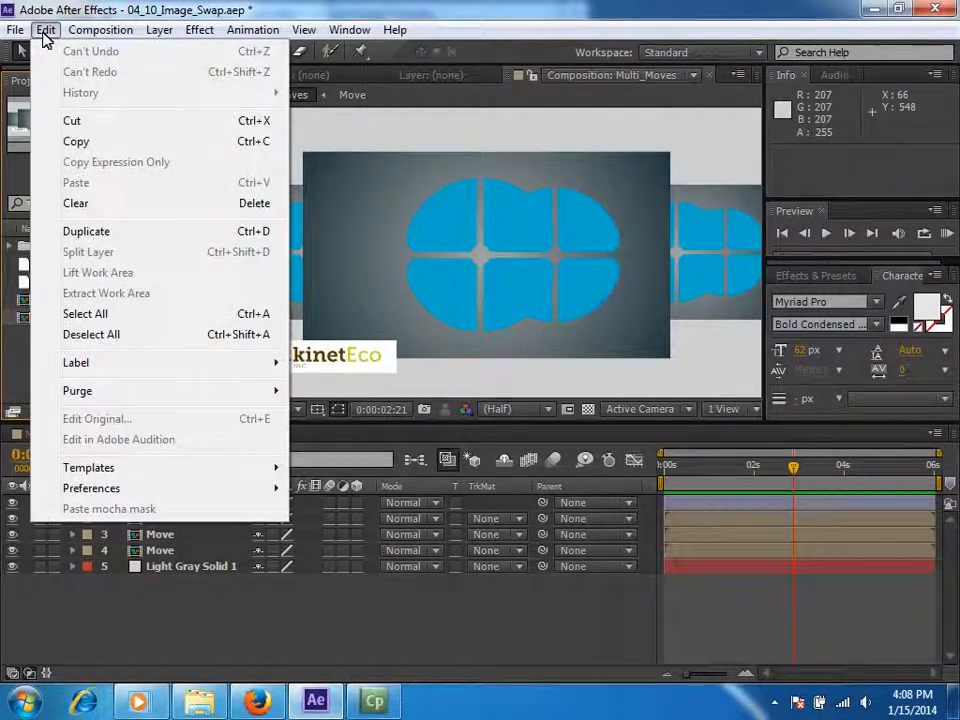
left_click(82, 237)
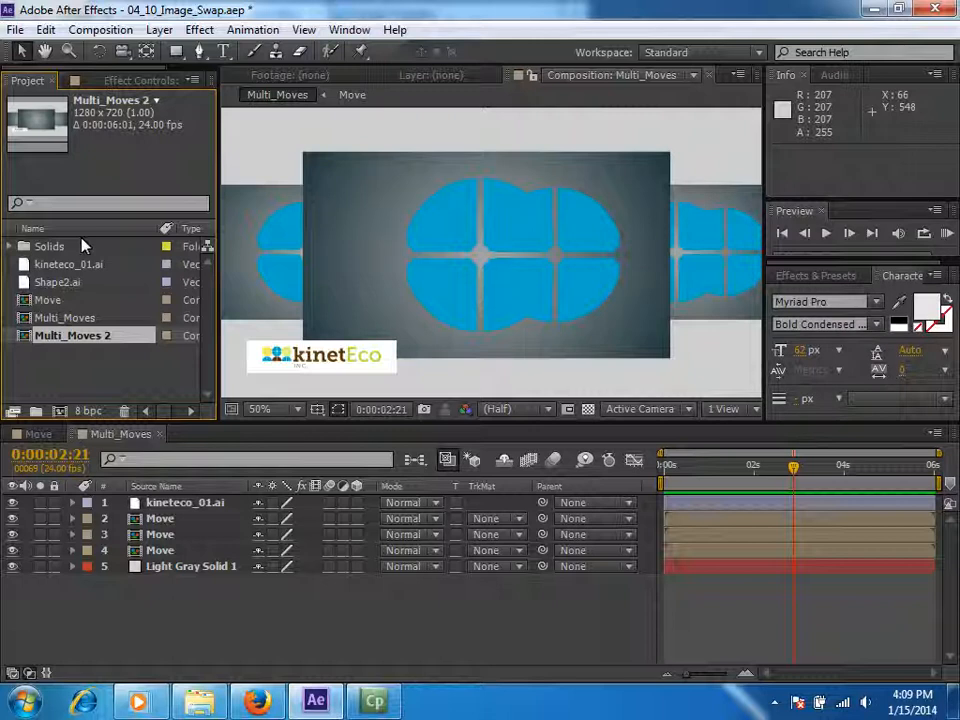
double_click(83, 336)
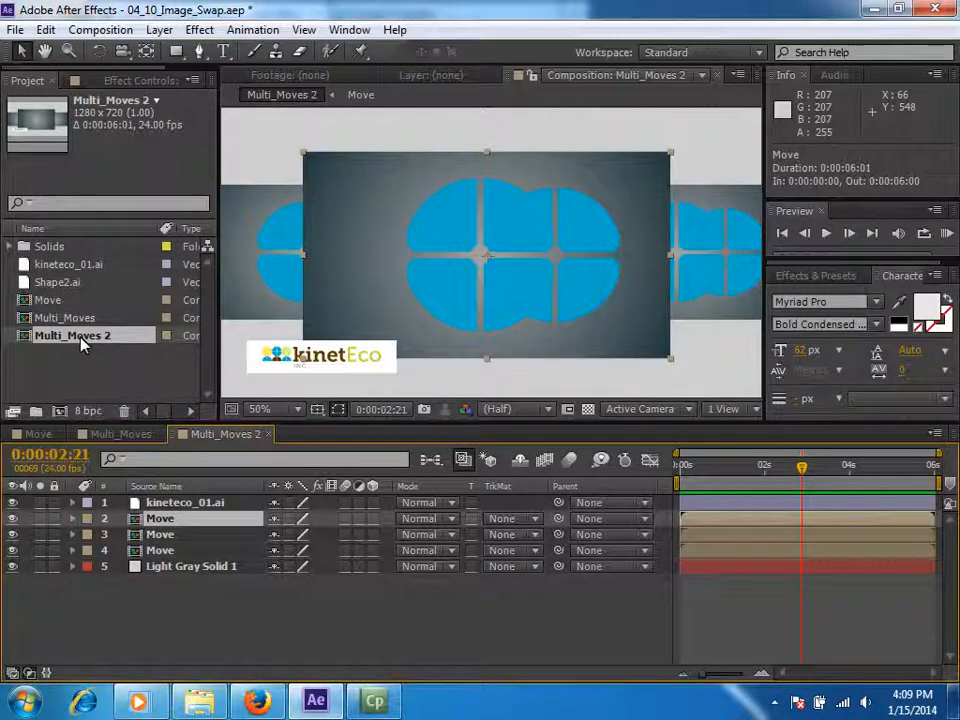
- Open the nested Move composition from layer 2 and duplicate Move in the project
double_click(168, 520)
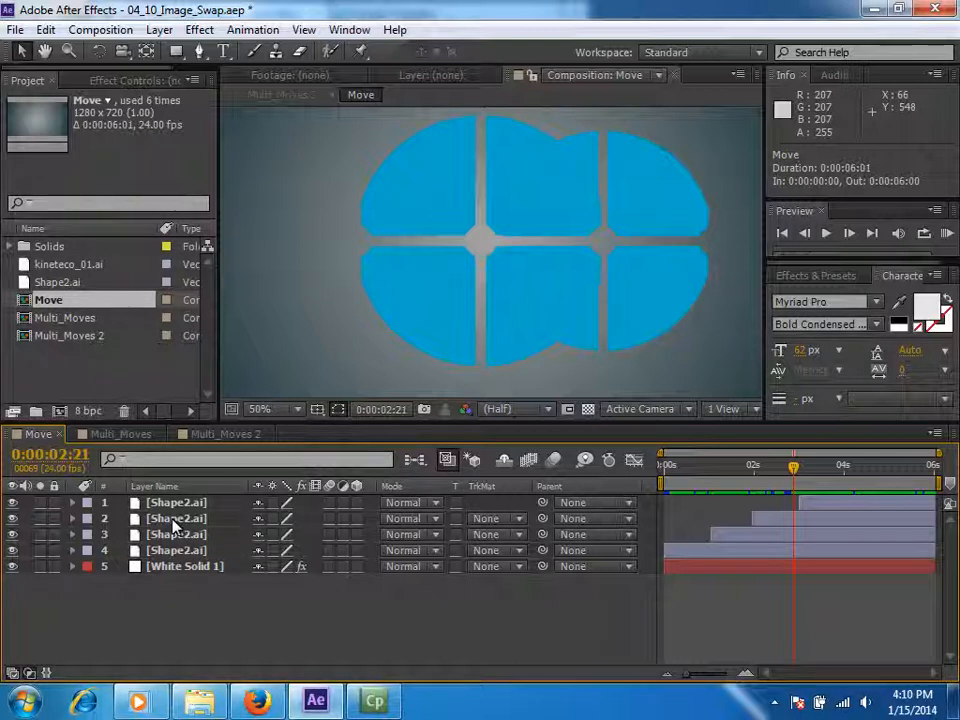
left_click(70, 305)
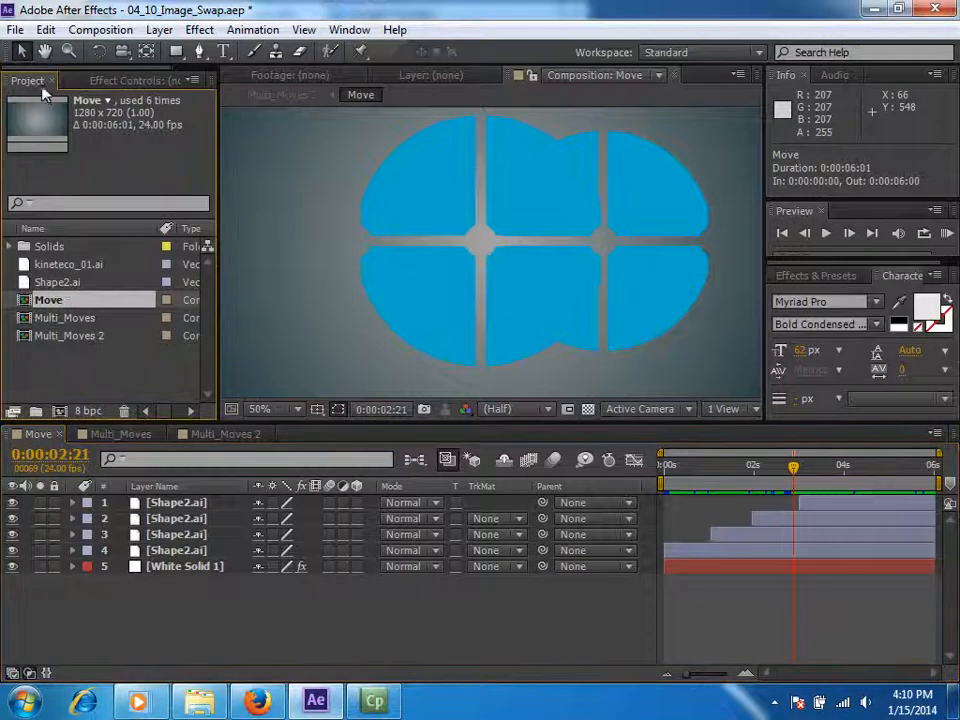
left_click(45, 30)
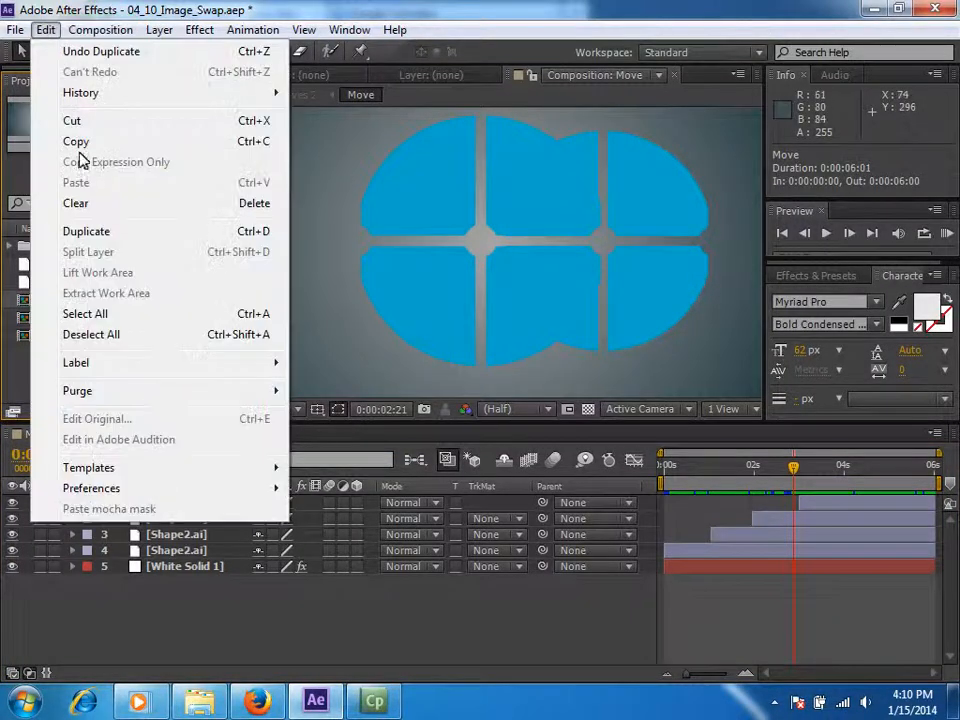
left_click(85, 231)
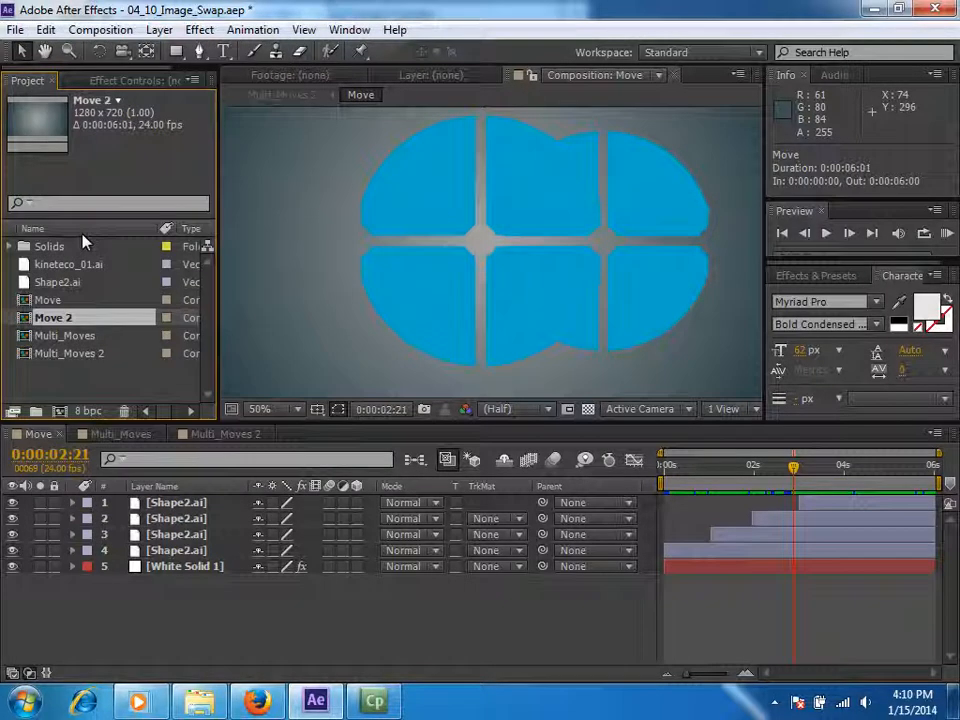
- View the Shape2.ai source footage, and start importing a file from the 01_Illustrator footage folder
double_click(55, 283)
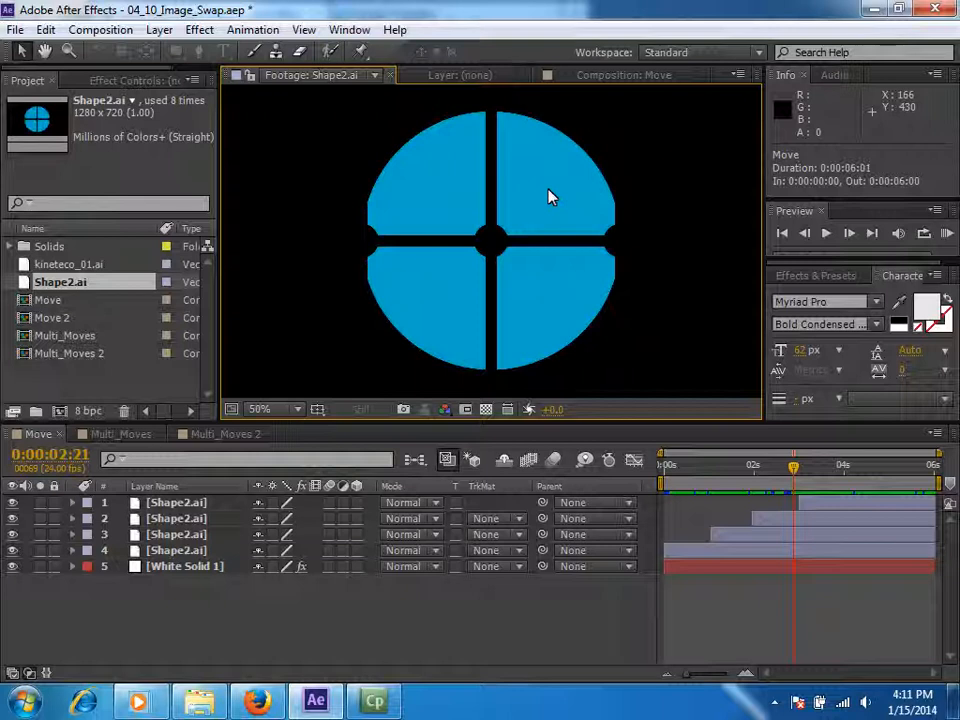
double_click(72, 383)
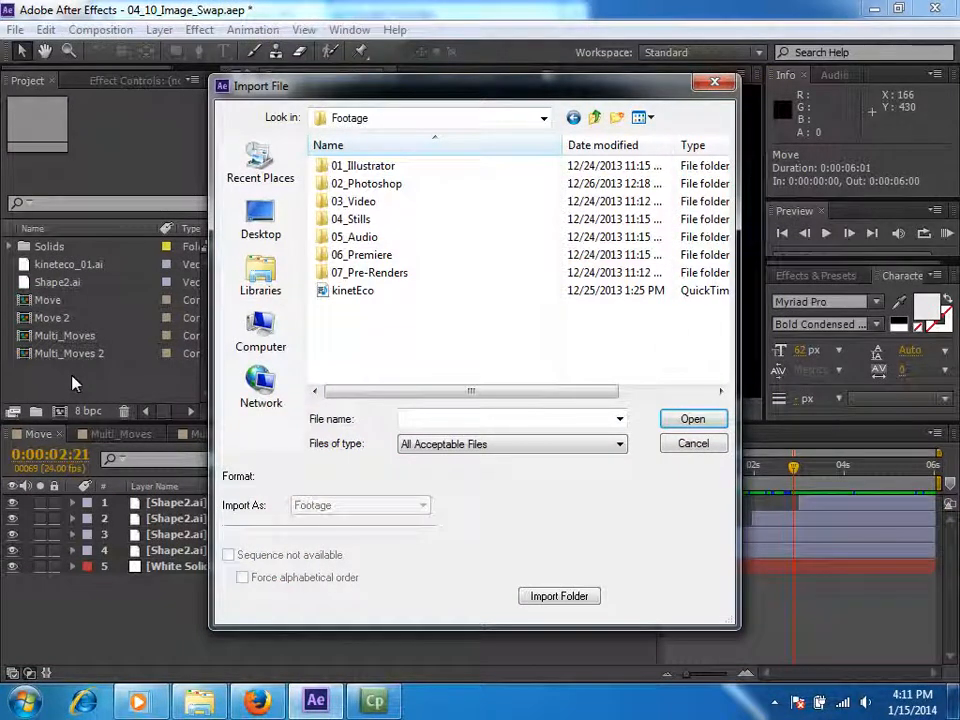
double_click(376, 168)
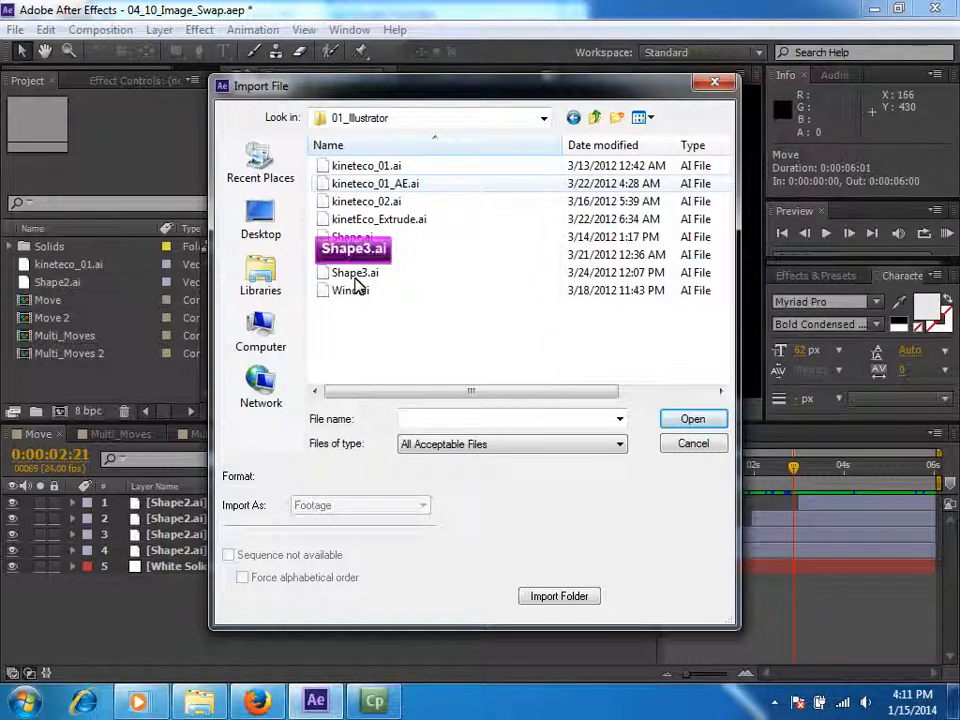